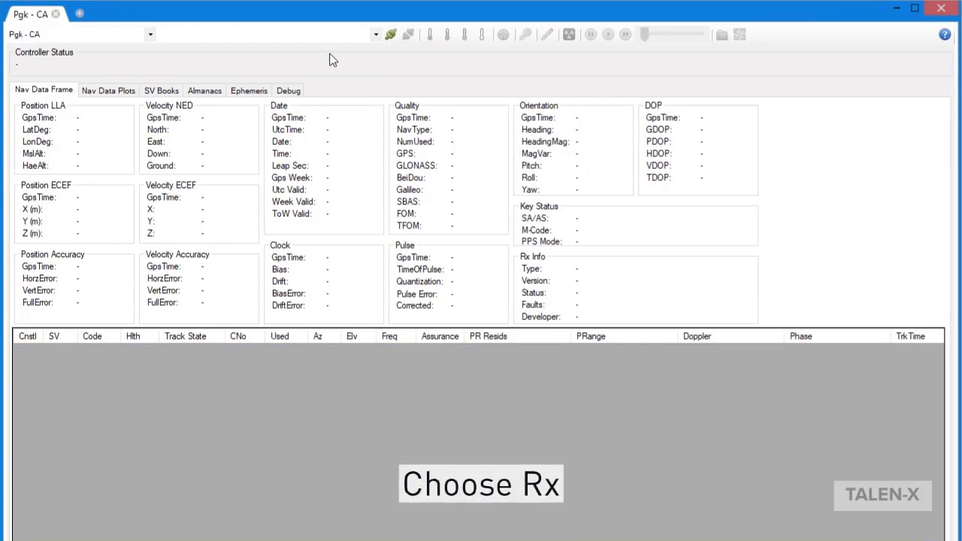
# Filter the receiver list with 'ublox' and select the Ublox 9 - All profile.
pyautogui.click(153, 35)
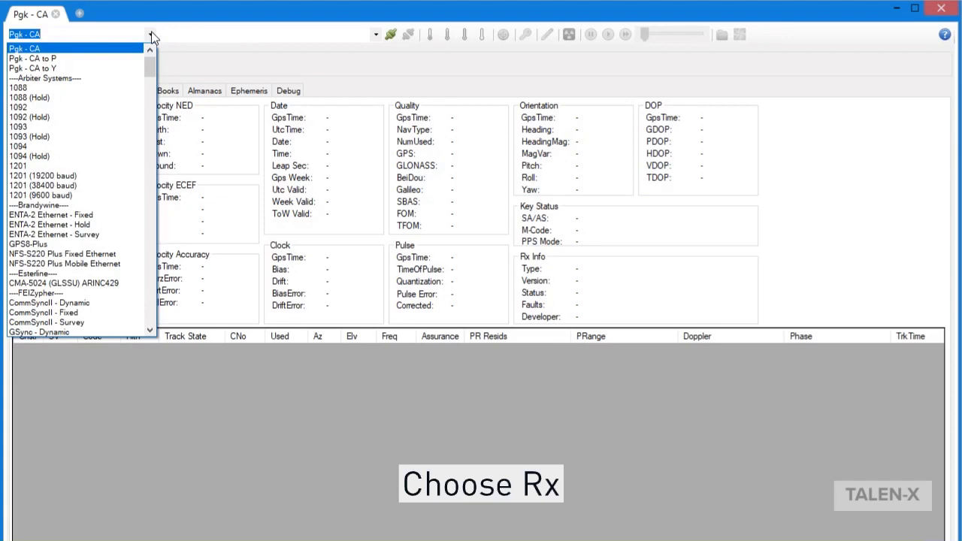
pyautogui.moveTo(151, 61); pyautogui.dragTo(152, 112)
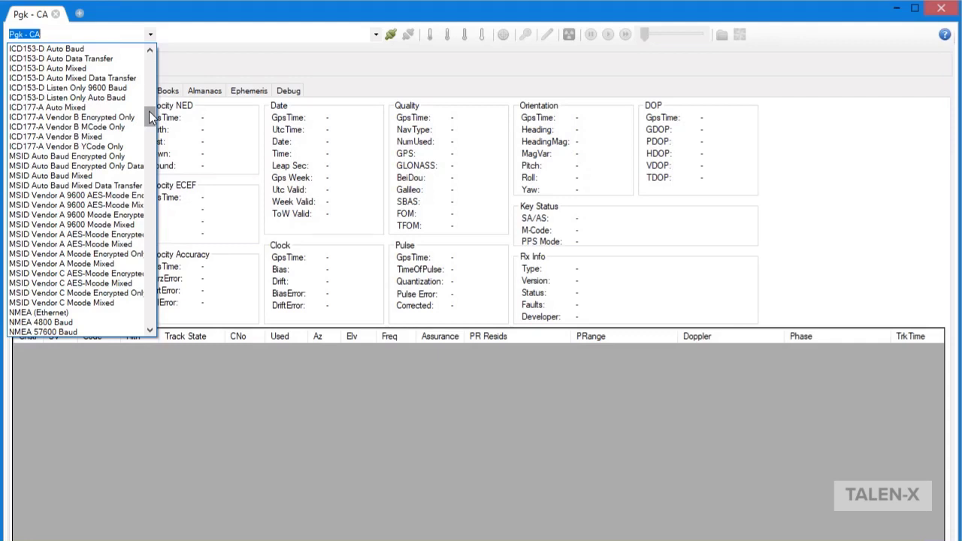
pyautogui.write('ublox')
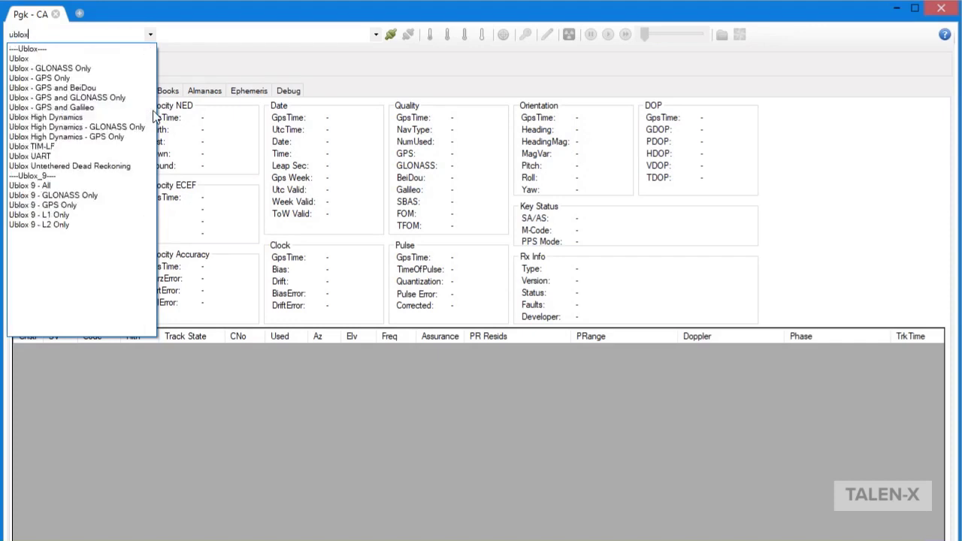
pyautogui.click(63, 57)
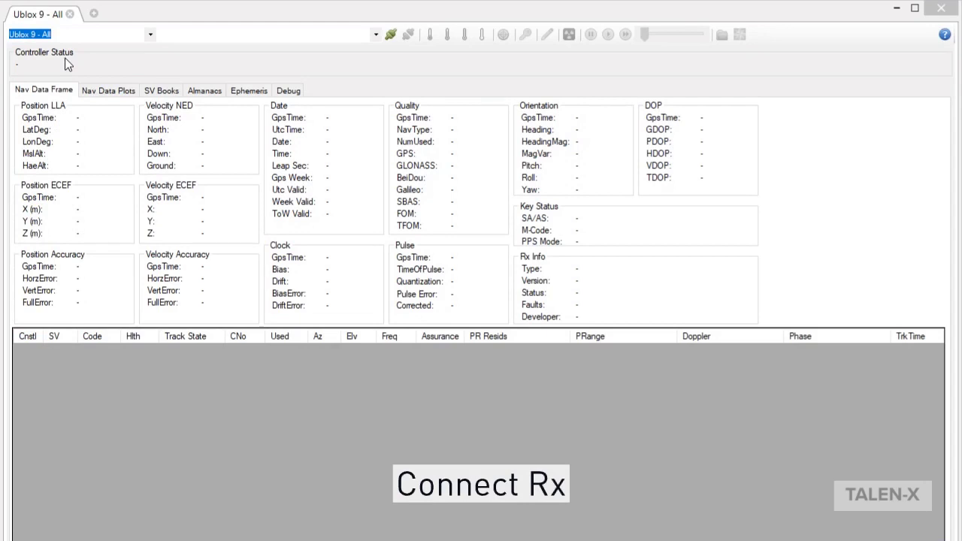
# Connect to the receiver on (COM5) USB Serial Device, view its live data, then disconnect.
pyautogui.click(375, 36)
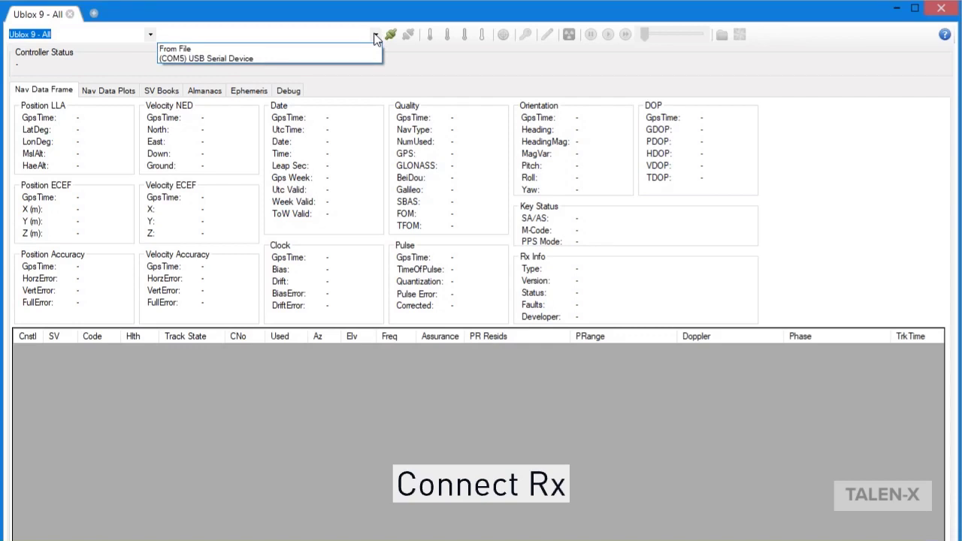
pyautogui.click(272, 59)
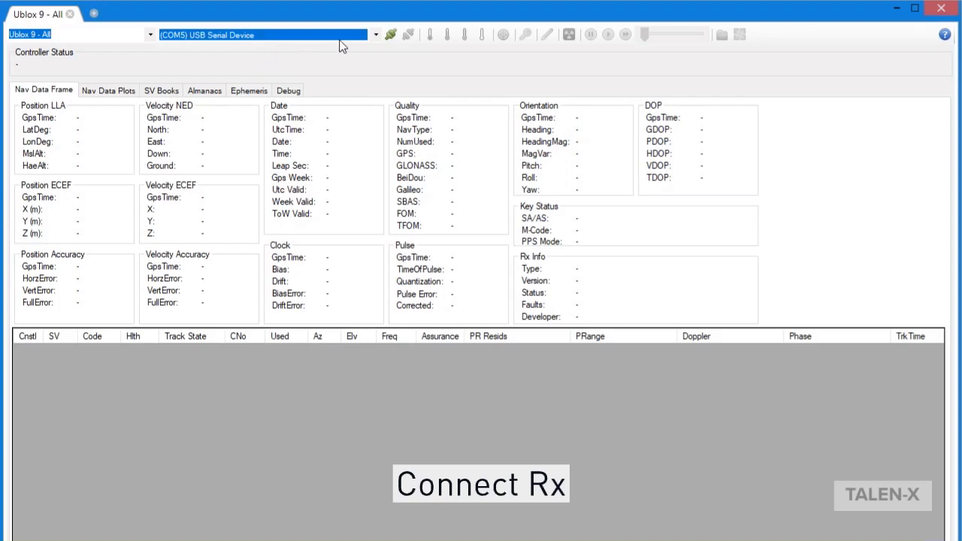
pyautogui.click(390, 35)
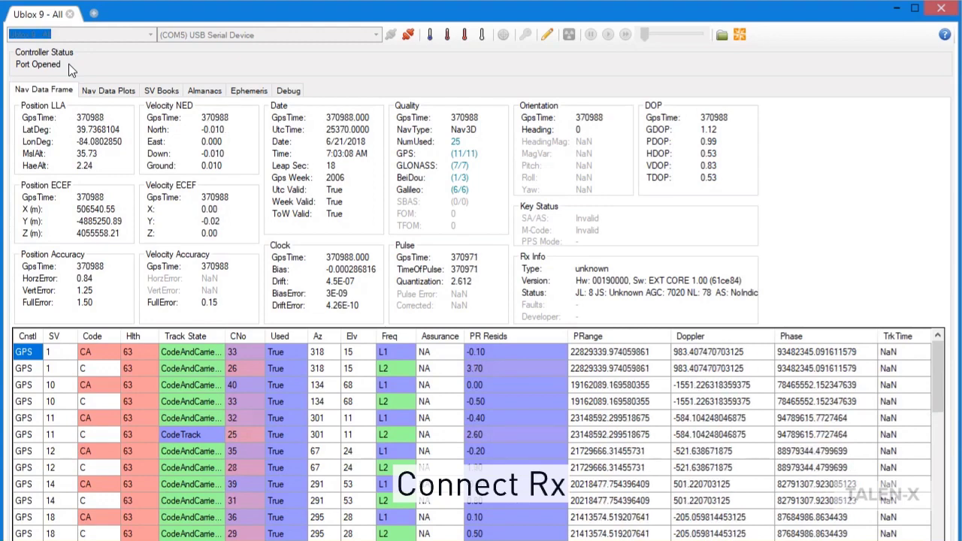
pyautogui.click(407, 37)
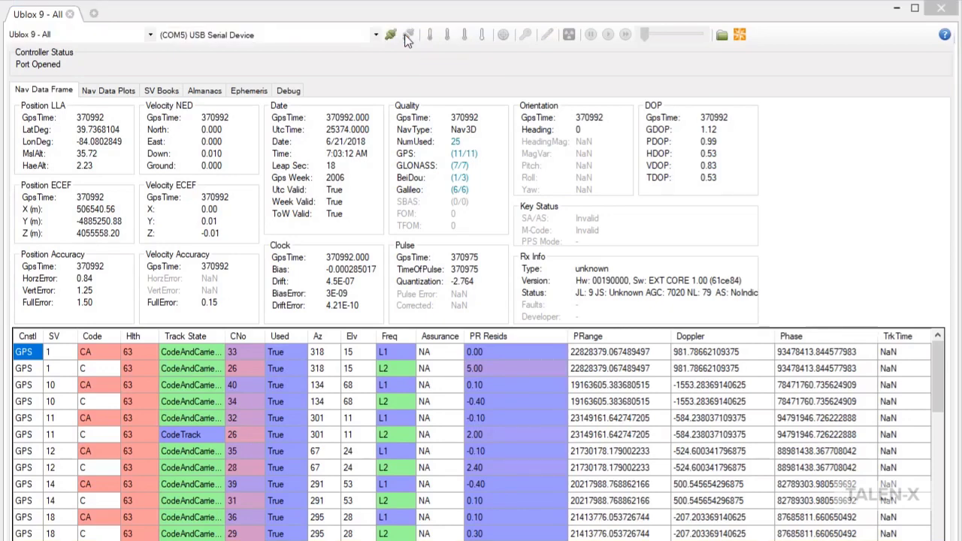
# Select BroadSense Micro (Ethernet), enter IP 192.168.100.1, then cancel the IP entry.
pyautogui.click(151, 35)
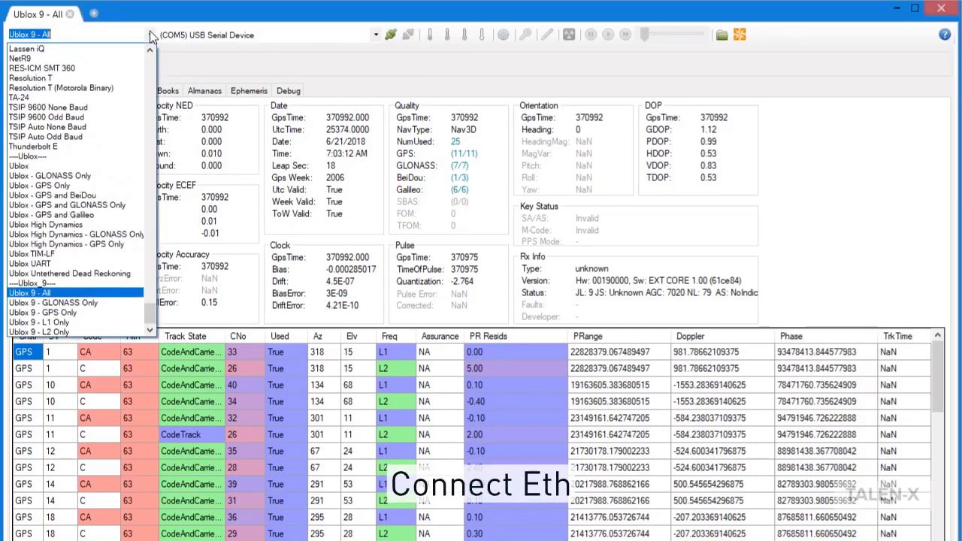
pyautogui.write('bro')
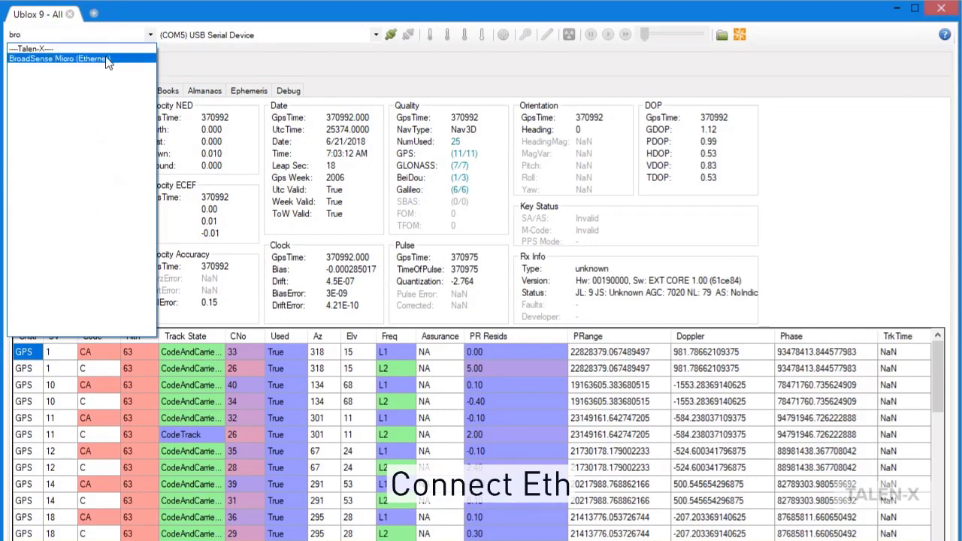
pyautogui.click(105, 59)
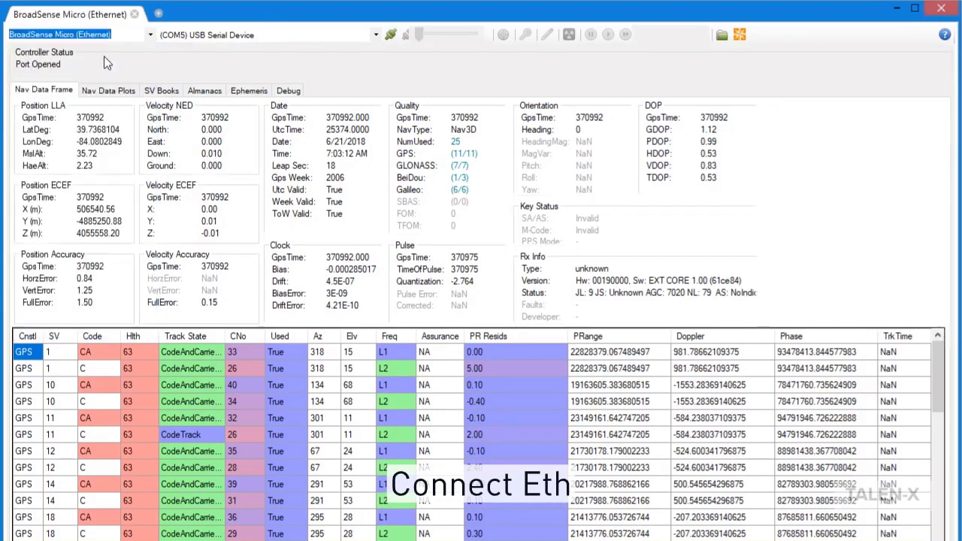
pyautogui.click(375, 34)
pyautogui.click(325, 59)
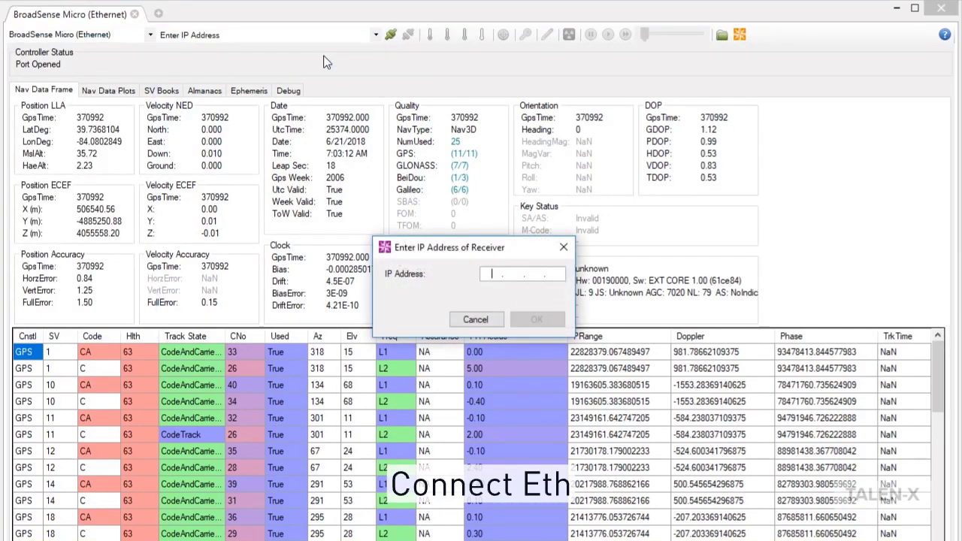
pyautogui.write('192 . 168 . 100 . 1')
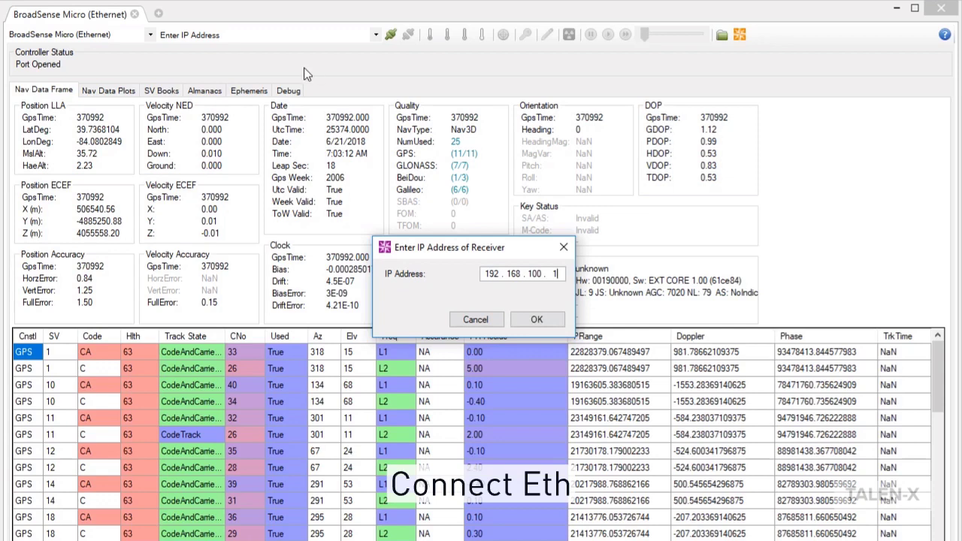
pyautogui.click(455, 315)
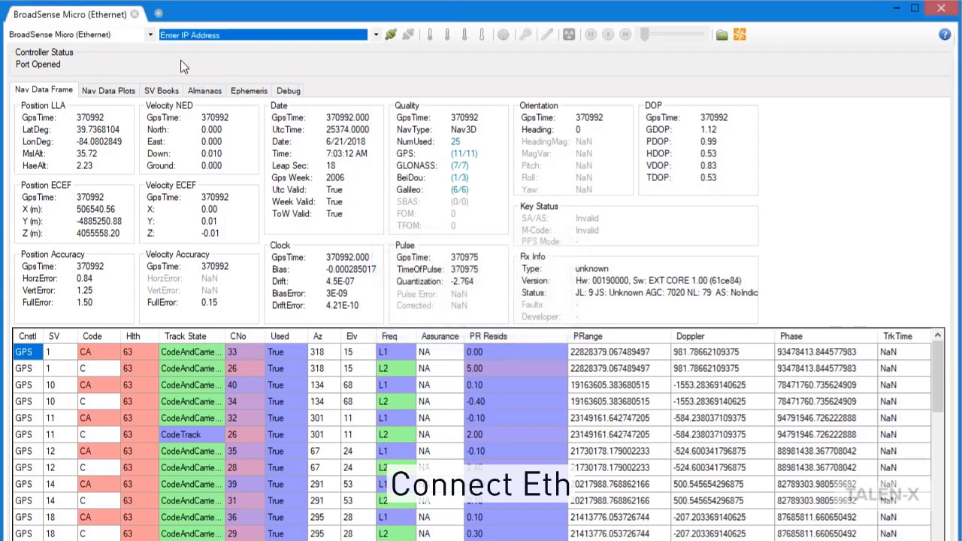
# Switch the receiver profile back to Ublox 9 - All via the 'ubl' filter.
pyautogui.click(150, 34)
pyautogui.write('ubl')
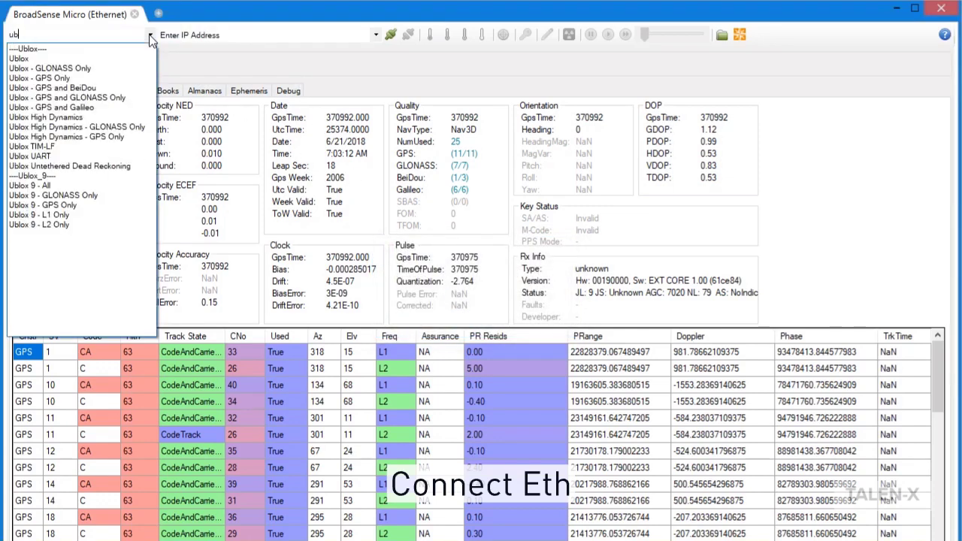
pyautogui.click(90, 186)
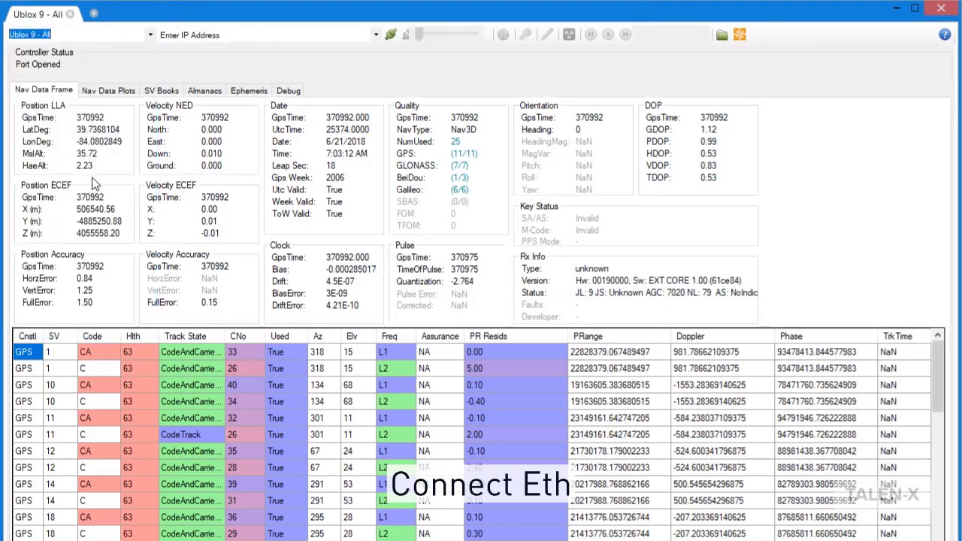
# Reconnect the receiver on (COM5) USB Serial Device.
pyautogui.click(375, 35)
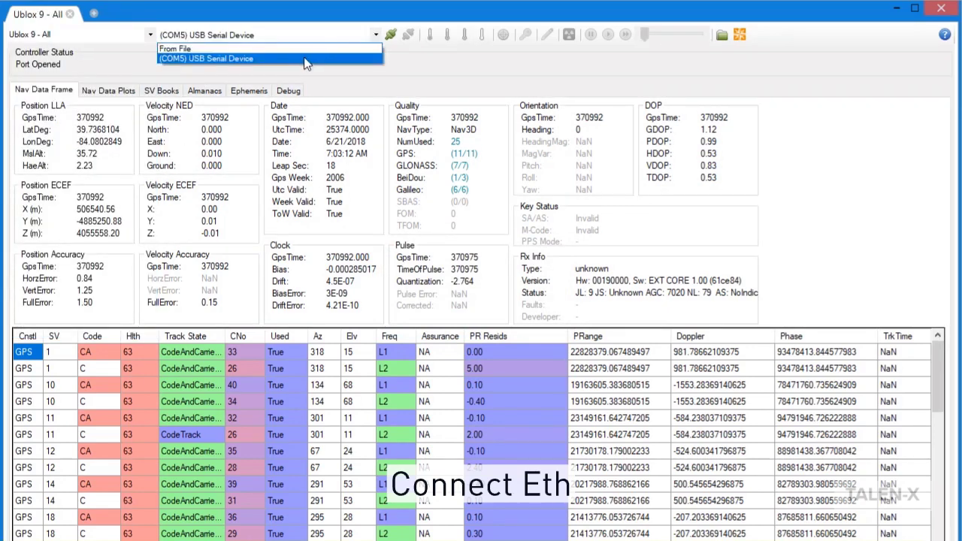
pyautogui.click(308, 59)
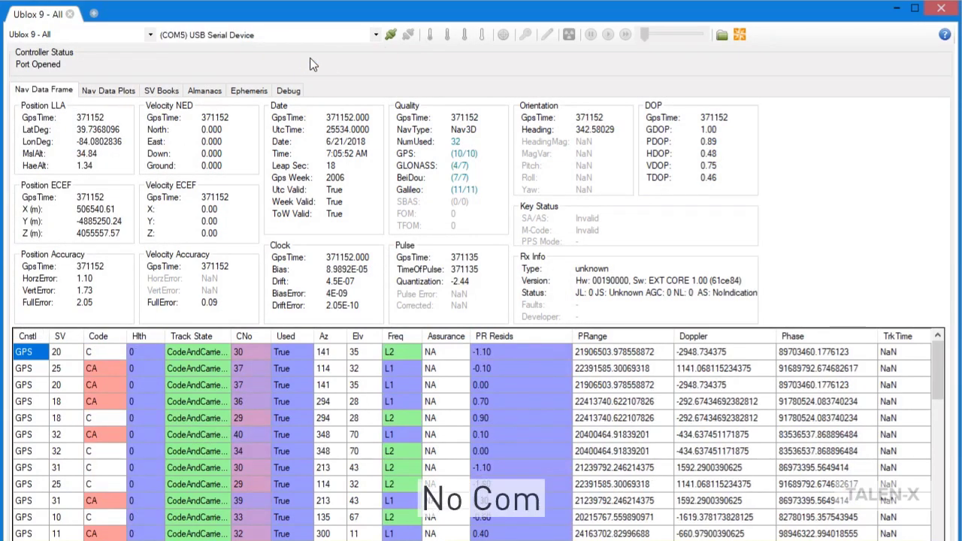
pyautogui.click(388, 34)
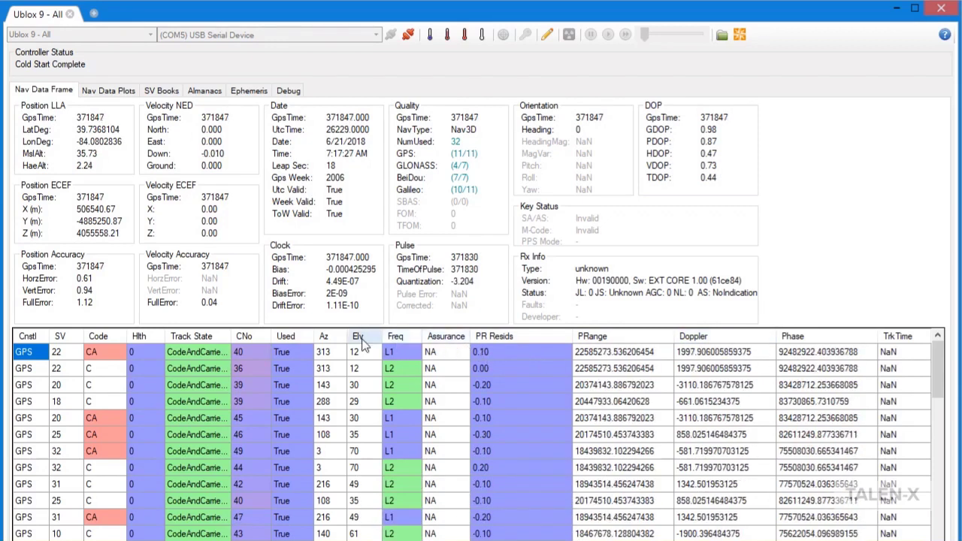
# Sort the satellite table by azimuth, then by constellation with BeiDou rows first.
pyautogui.click(323, 337)
pyautogui.click(323, 337)
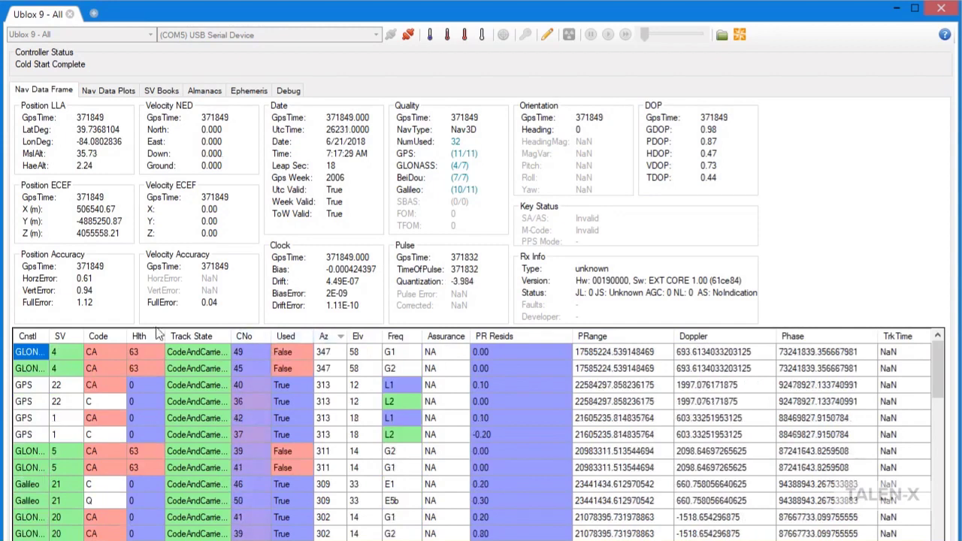
pyautogui.click(27, 337)
pyautogui.click(27, 337)
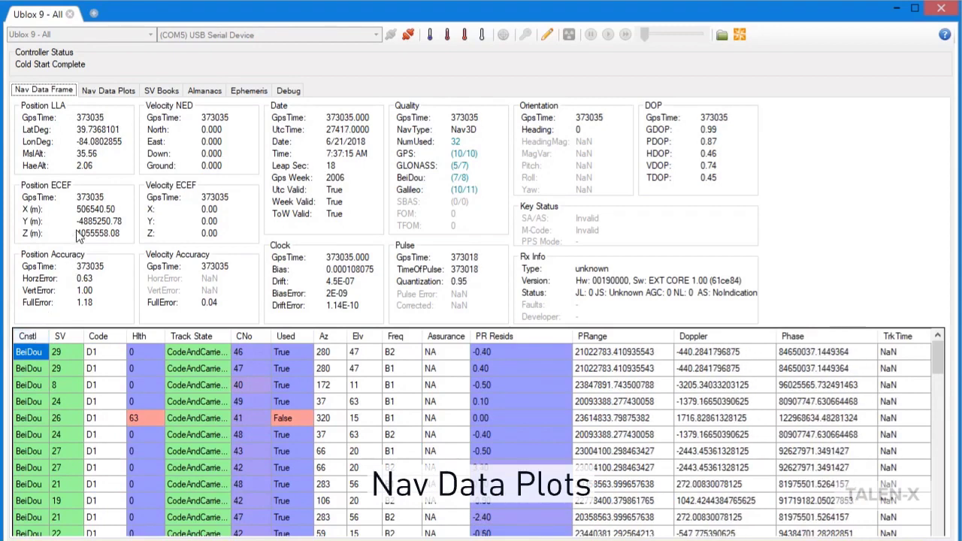
# On Nav Data Plots, zoom the map to street level around the Dayton Xenia Rd marker.
pyautogui.click(113, 92)
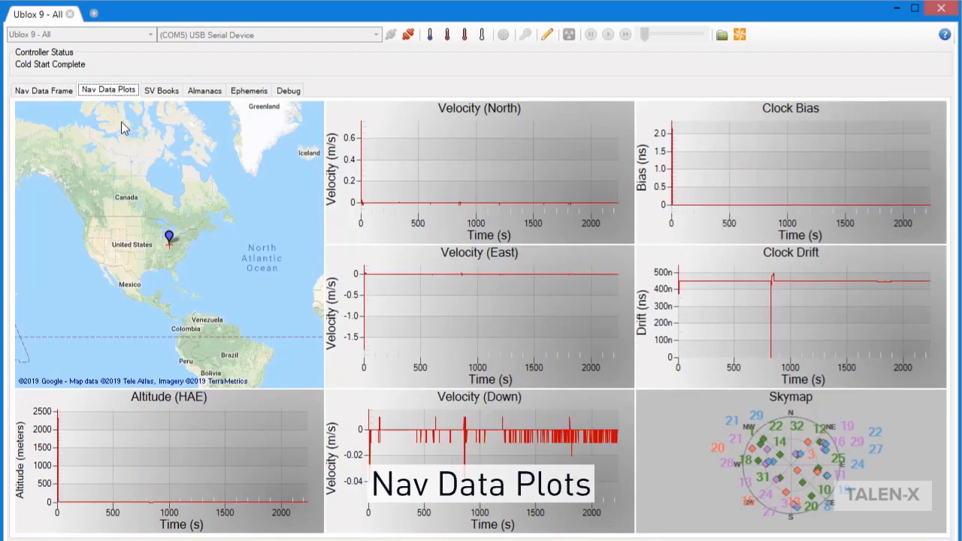
pyautogui.scroll(3, 172, 254)
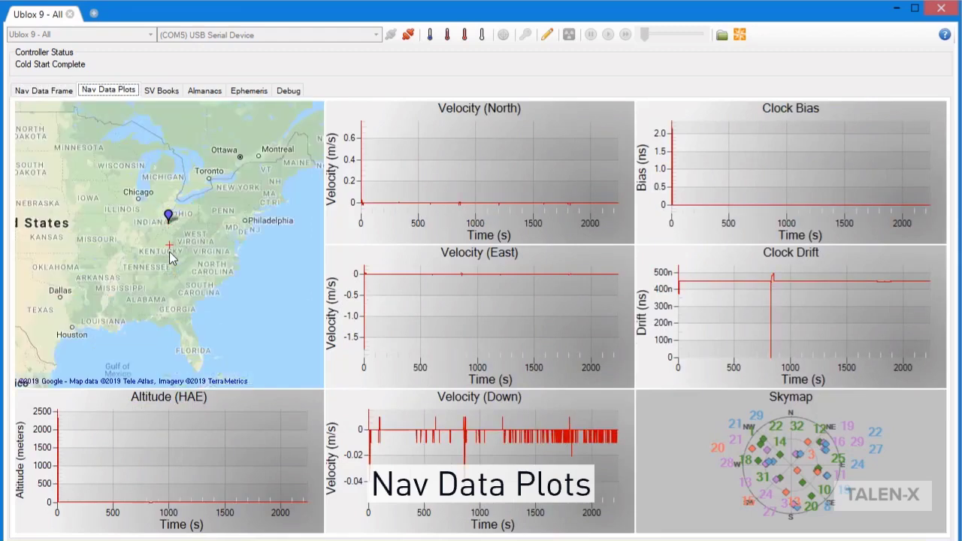
pyautogui.scroll(3, 171, 254)
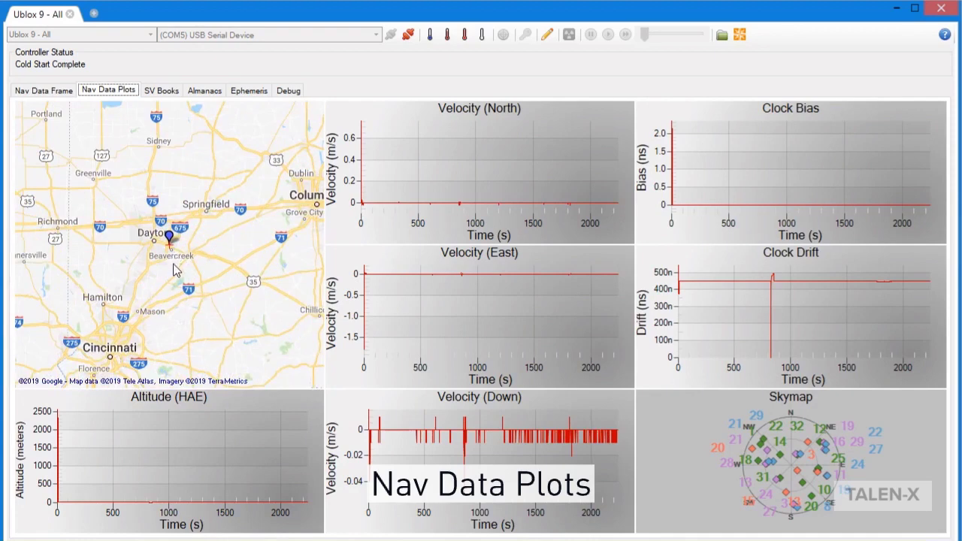
pyautogui.scroll(3, 171, 263)
pyautogui.scroll(2, 171, 274)
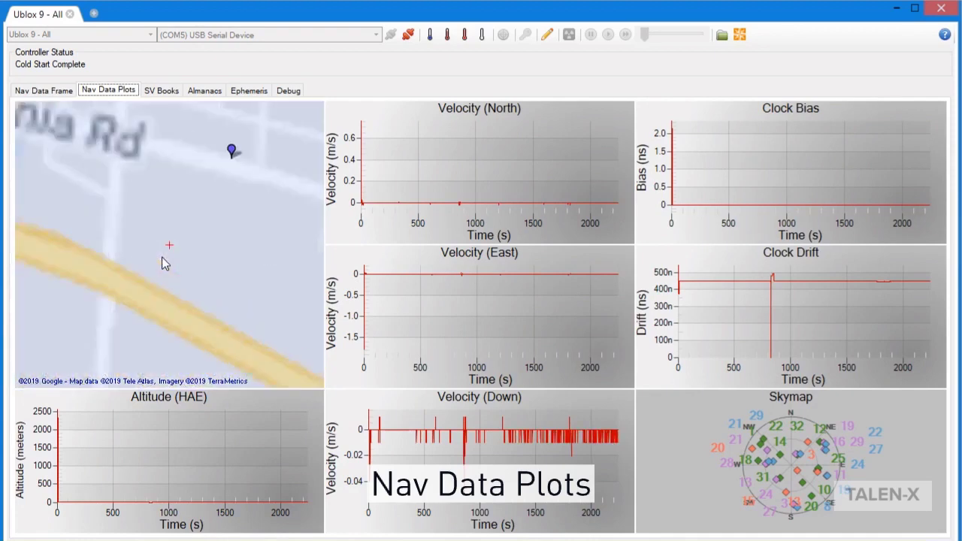
pyautogui.scroll(-3, 164, 262)
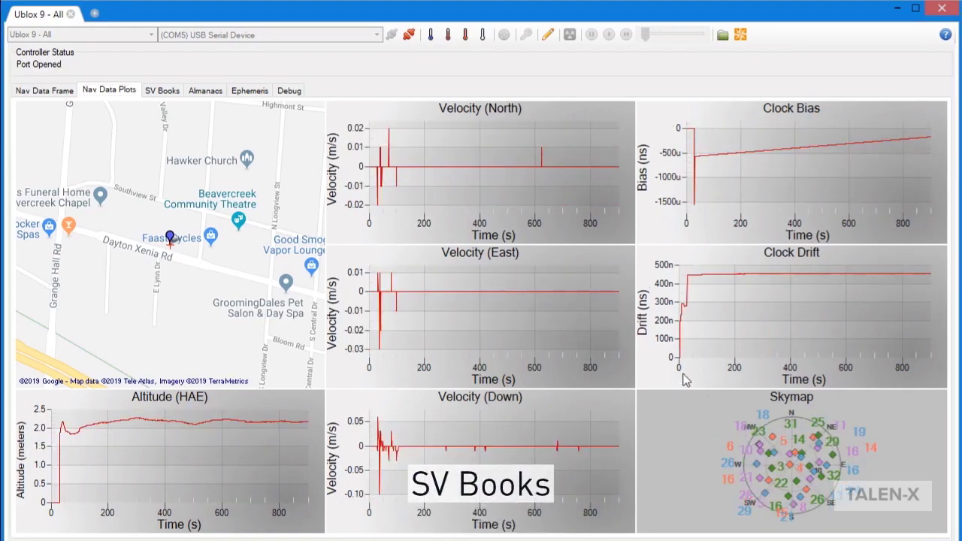
pyautogui.click(170, 94)
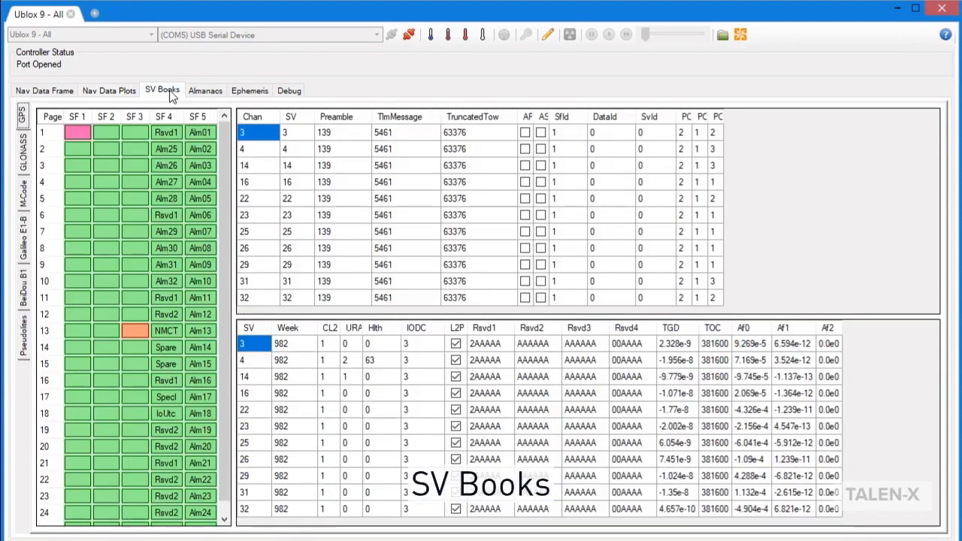
# Browse the GLONASS, Galileo E1-B and BeiDou B1 books, then view GPS SF 2 ephemeris data.
pyautogui.click(28, 153)
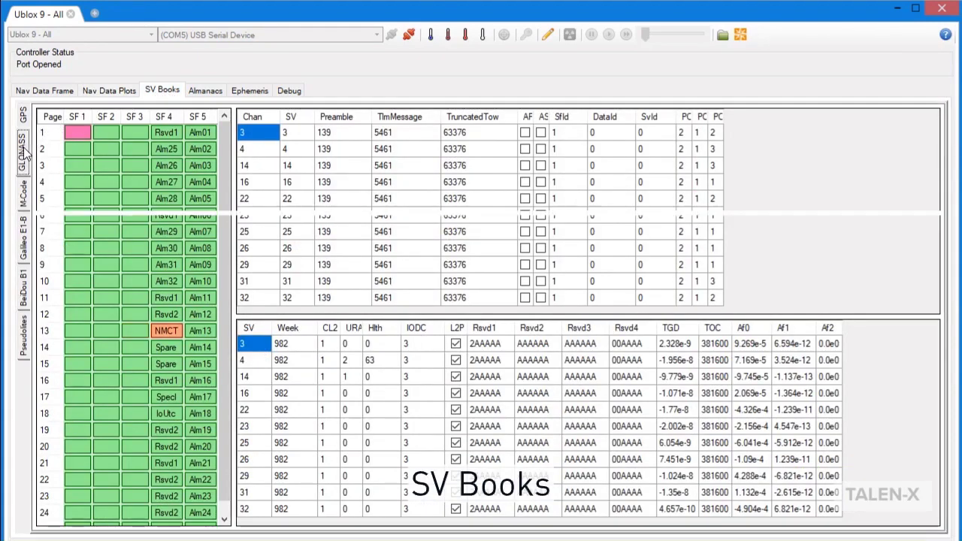
pyautogui.click(27, 225)
pyautogui.click(24, 290)
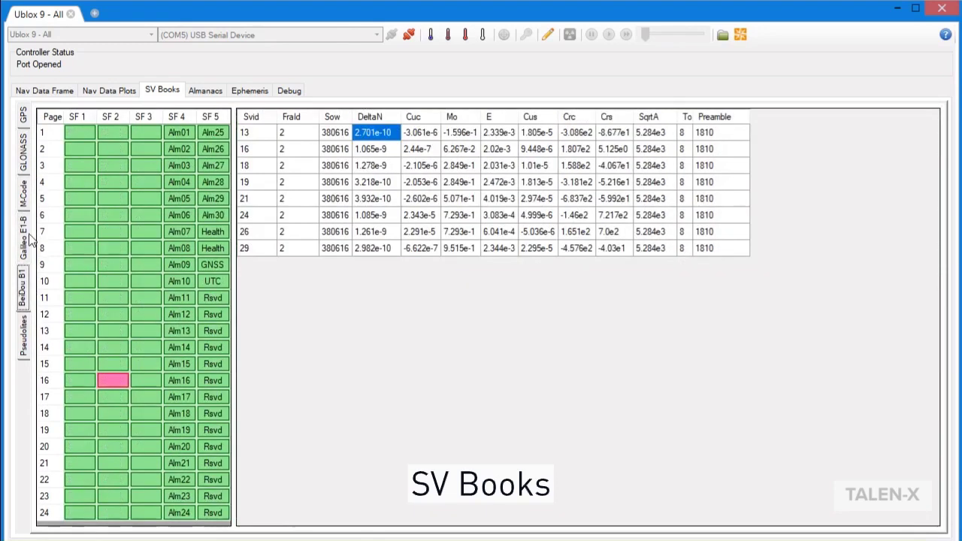
pyautogui.click(23, 118)
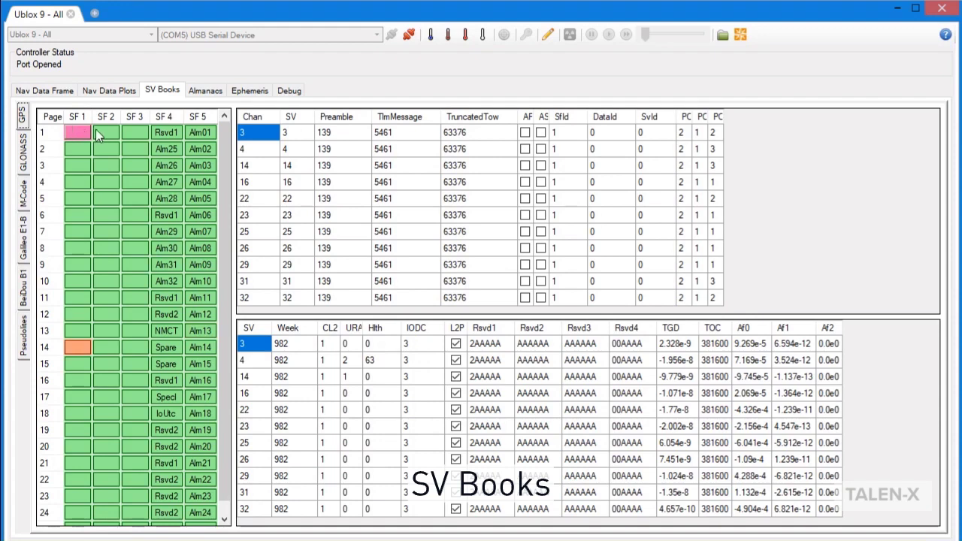
pyautogui.click(108, 445)
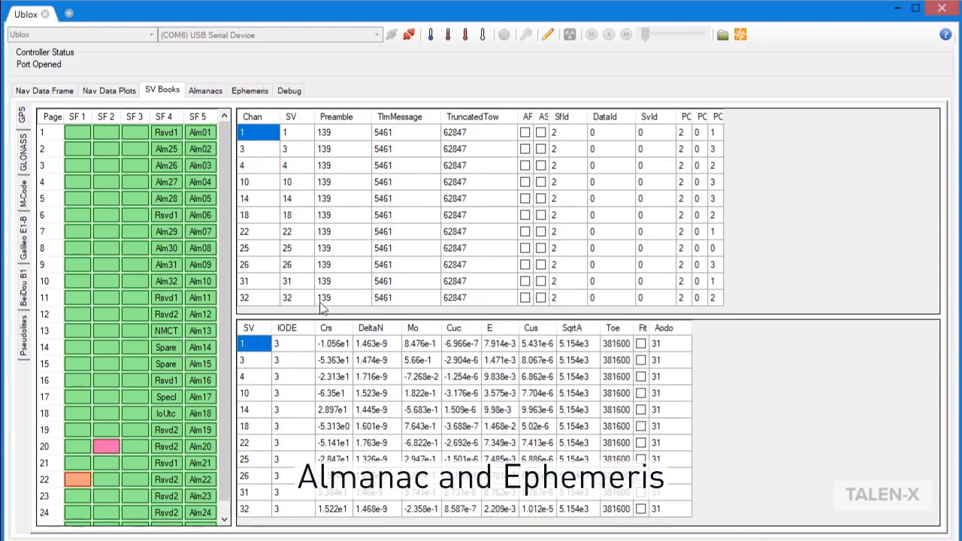
pyautogui.click(197, 91)
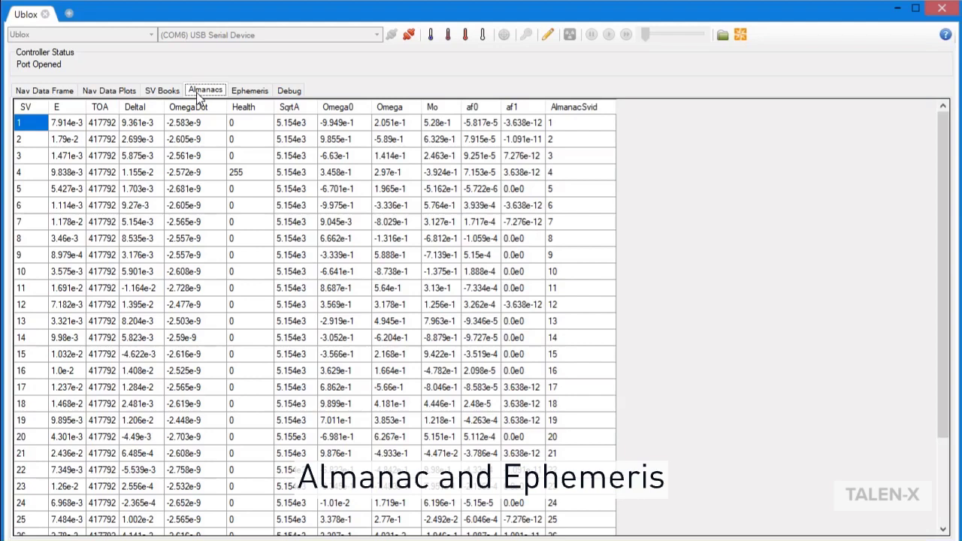
# Scroll the almanac table, then show Ephemeris SF 1 (Clock) and SF 2 & 3 (Orbit) parameters.
pyautogui.scroll(-2, 293, 242)
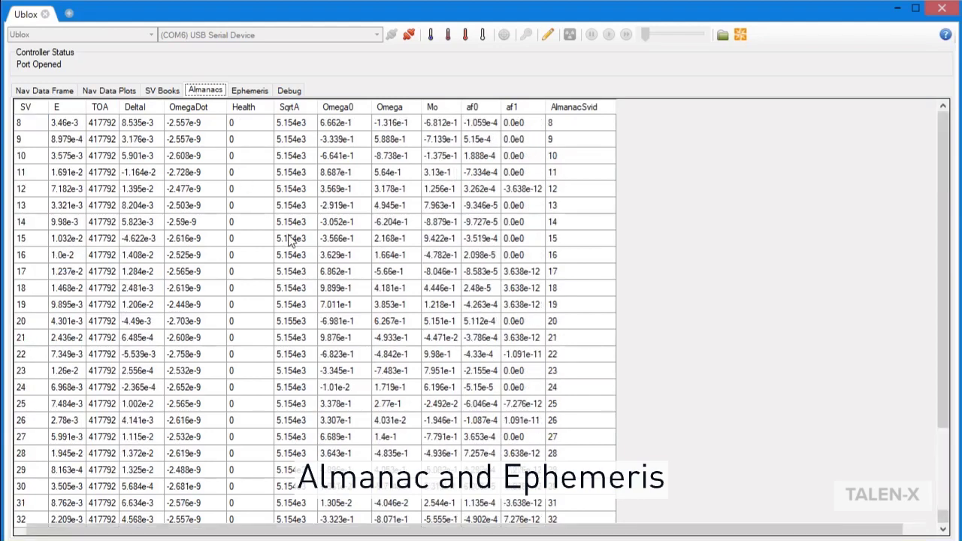
pyautogui.scroll(2, 293, 239)
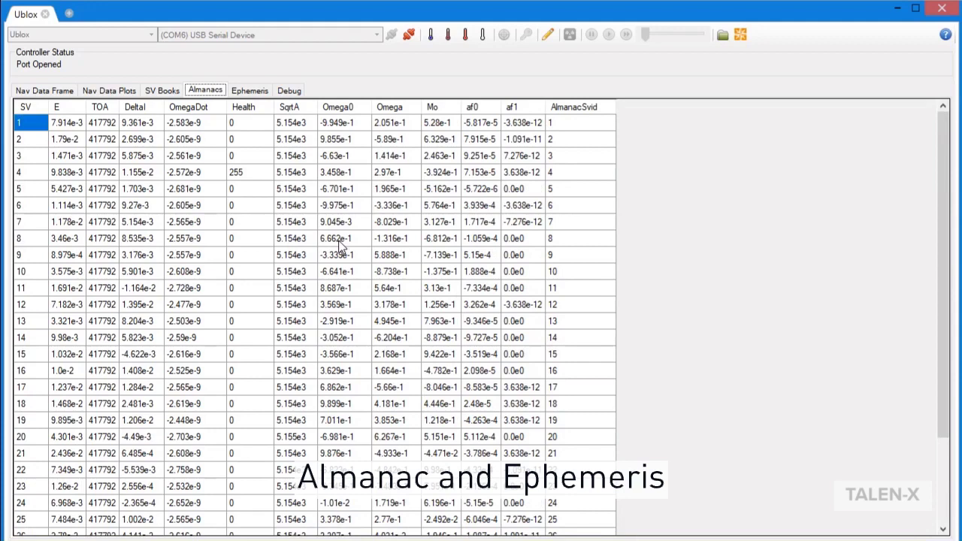
pyautogui.click(254, 92)
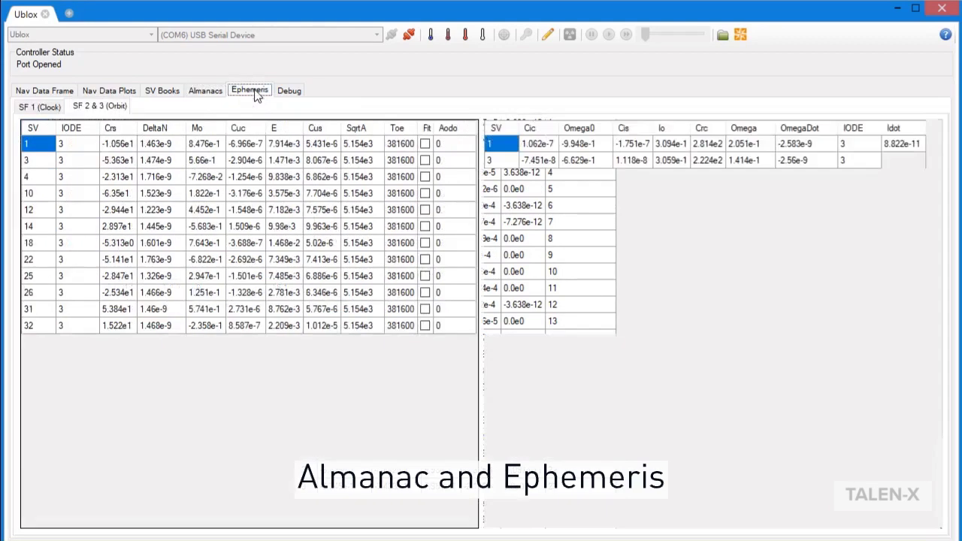
pyautogui.click(38, 106)
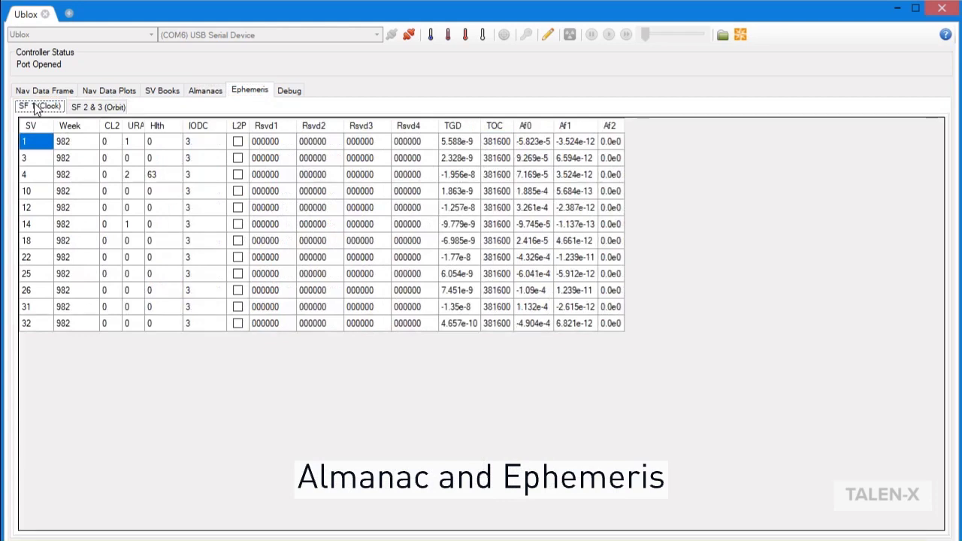
pyautogui.click(90, 108)
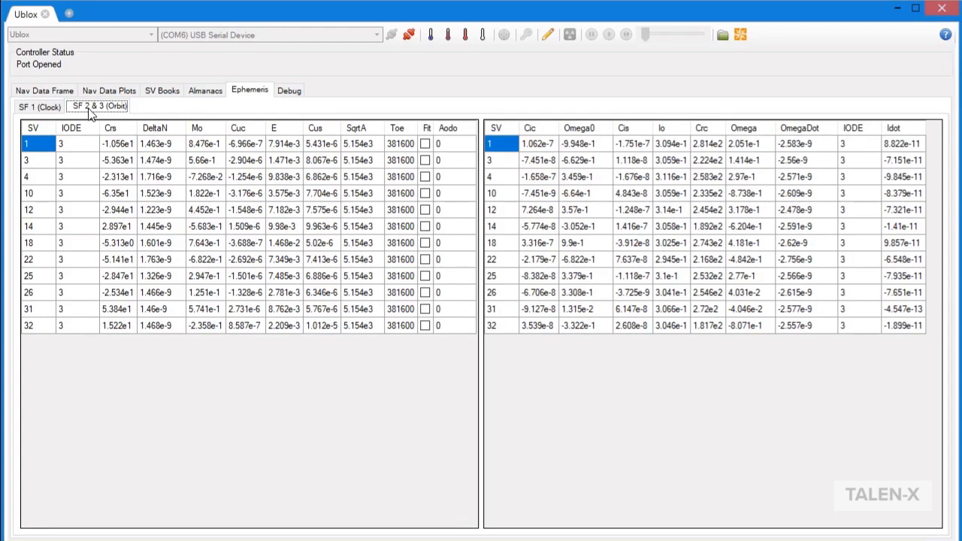
# Show the Debug tab's Received message log, then its Decoded message log.
pyautogui.hotkey('shift', 'Tab')
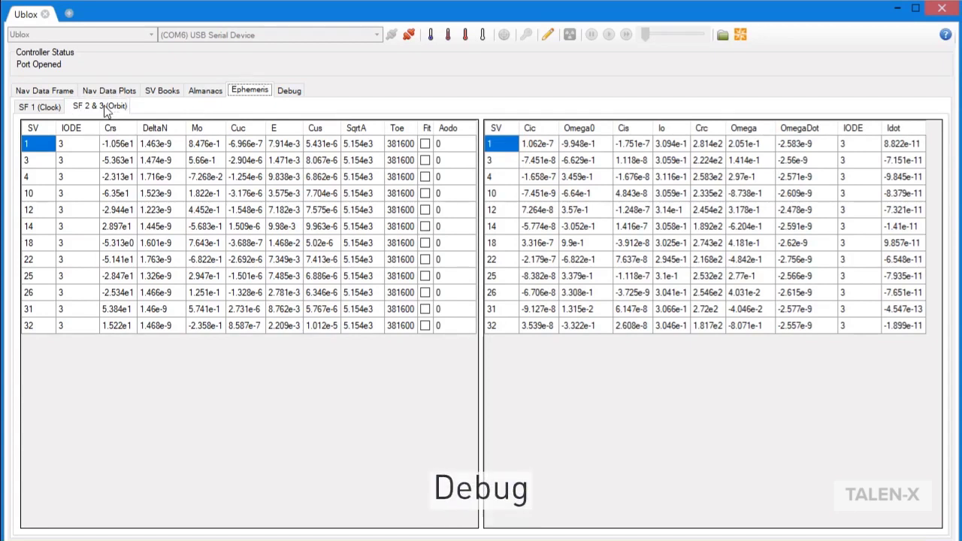
pyautogui.click(286, 95)
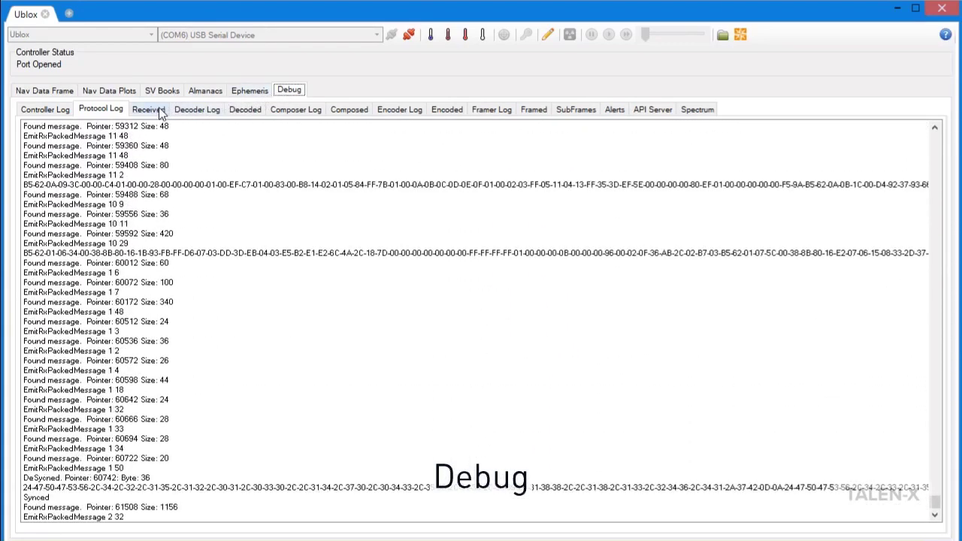
pyautogui.click(154, 110)
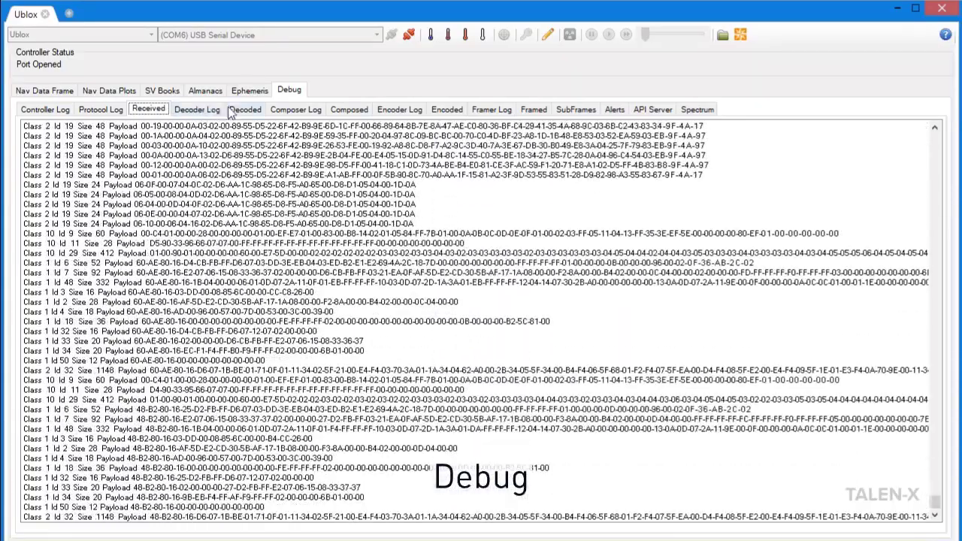
pyautogui.click(233, 111)
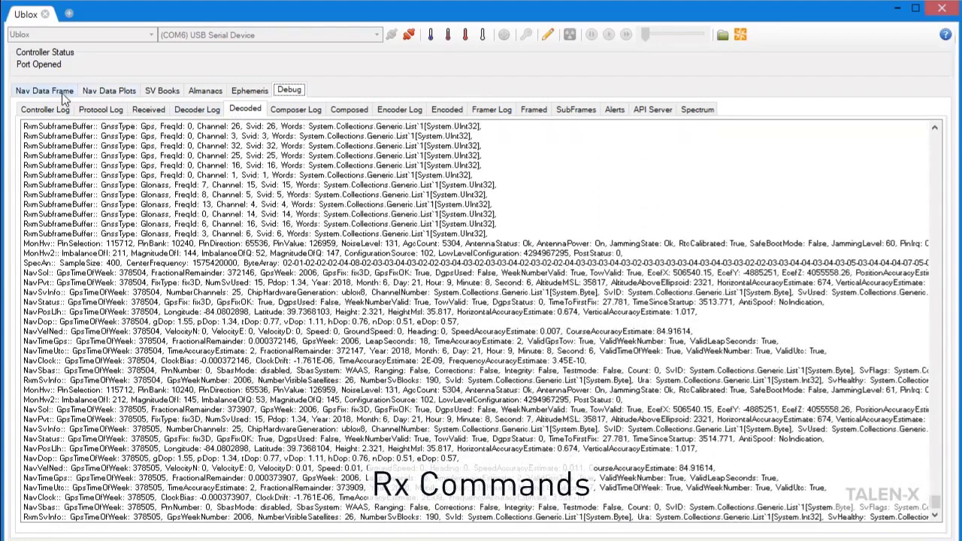
pyautogui.click(45, 91)
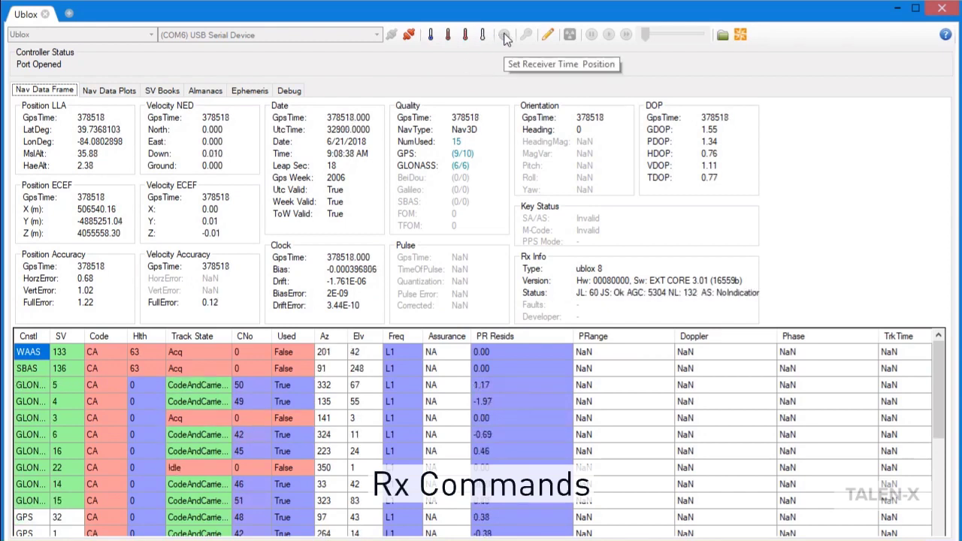
# Open the User Friendly receiver command composer from the pencil dropdown, then close it.
pyautogui.click(548, 36)
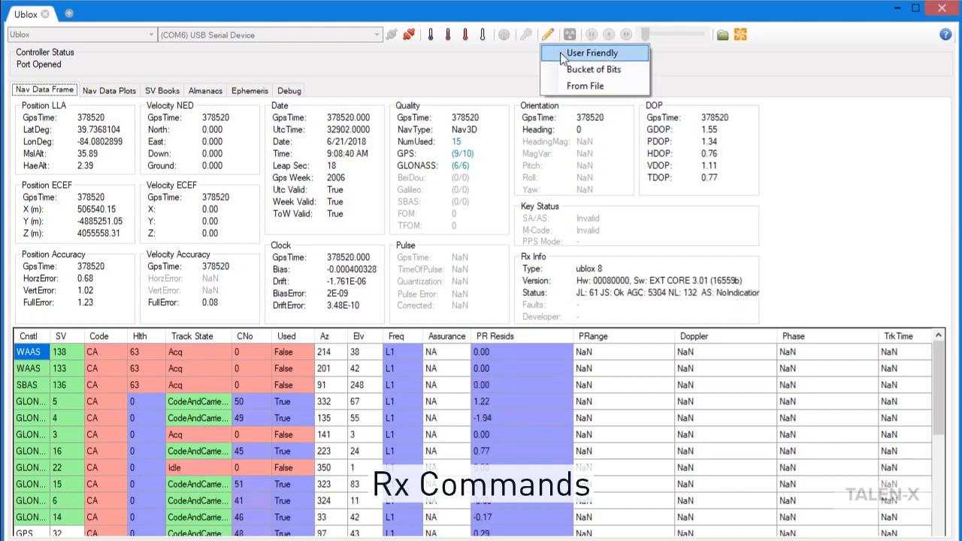
pyautogui.click(566, 56)
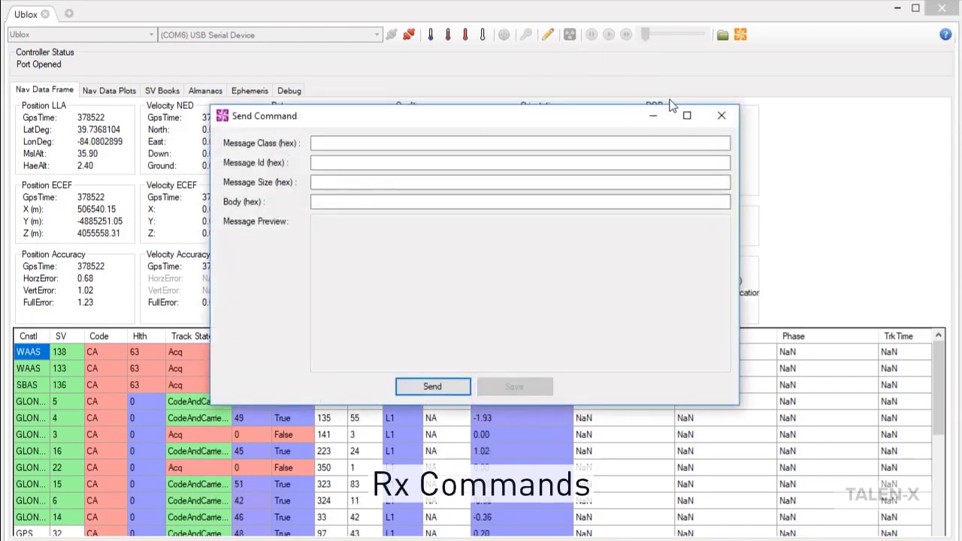
pyautogui.click(721, 117)
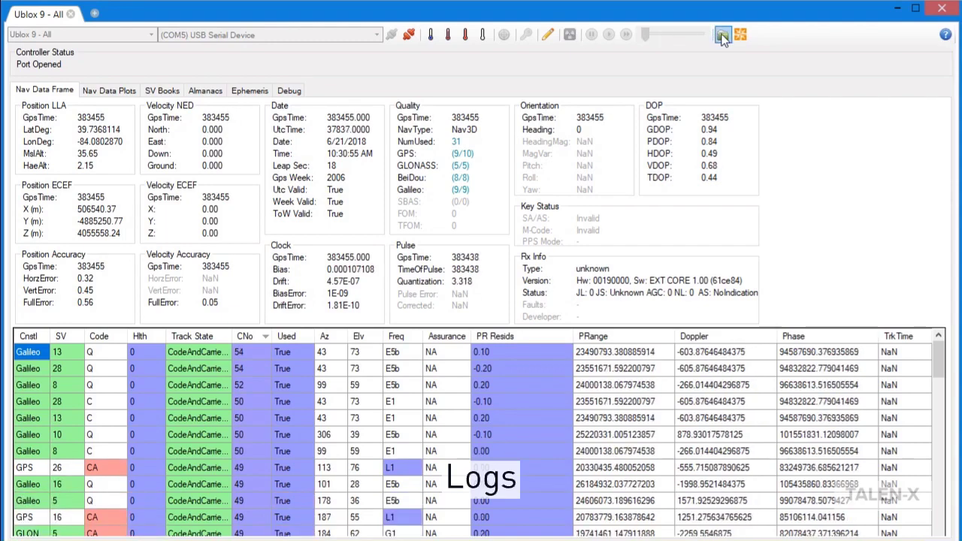
pyautogui.click(722, 35)
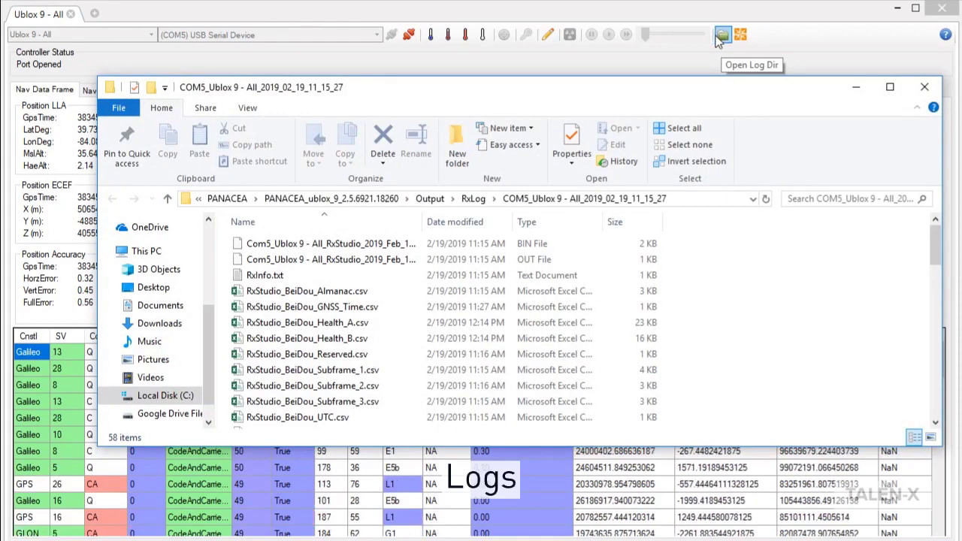
# Open RxStudio_BeiDou_Reserved.csv read-only in Excel, scroll its rows, then close Excel.
pyautogui.click(288, 356)
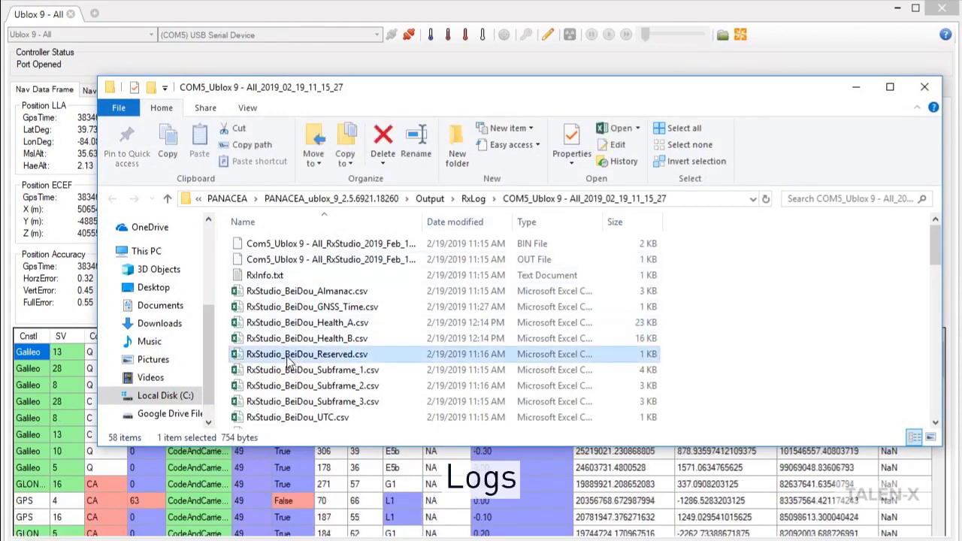
pyautogui.doubleClick(289, 356)
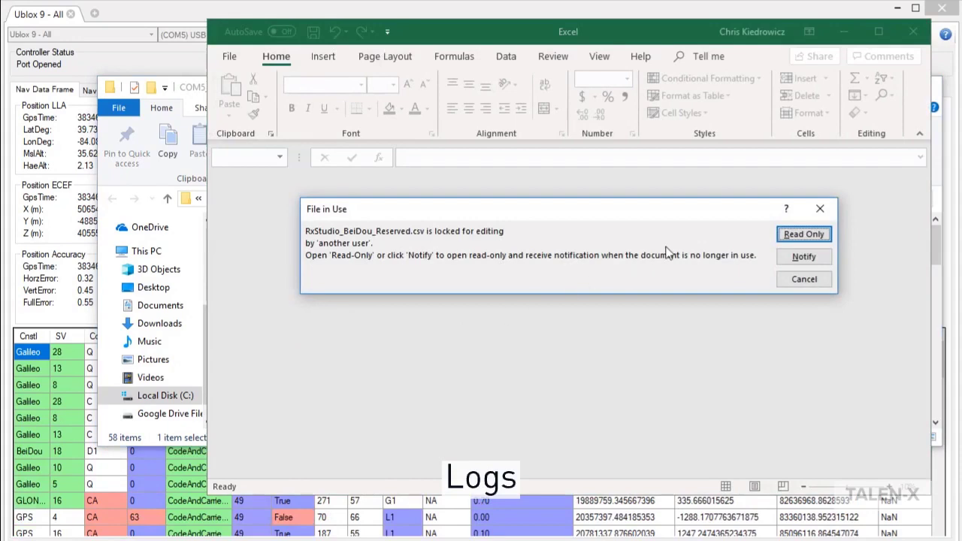
pyautogui.click(808, 235)
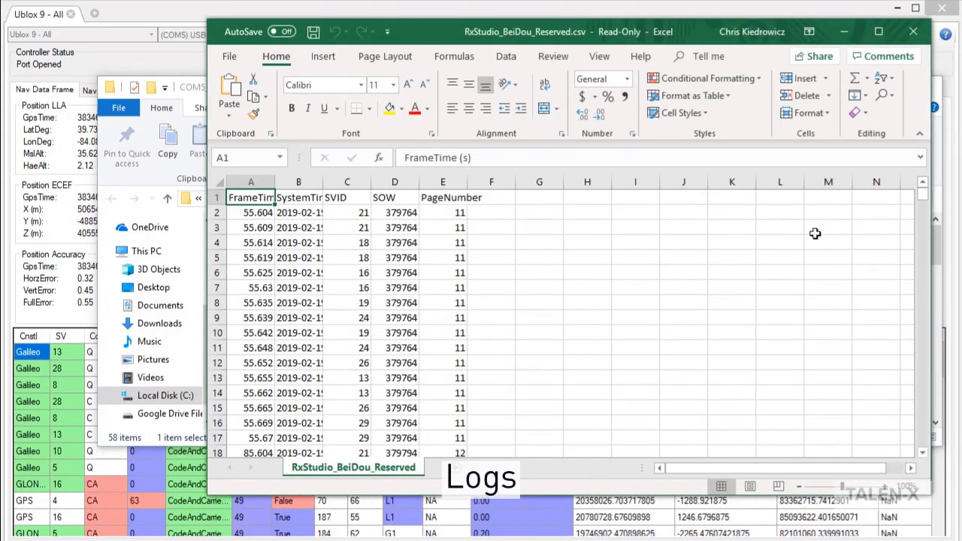
pyautogui.scroll(-3, 276, 272)
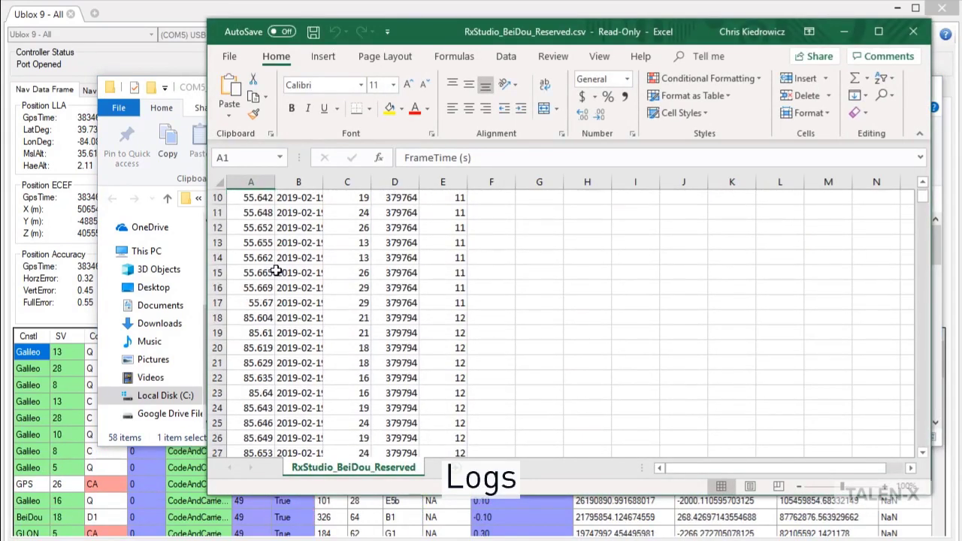
pyautogui.scroll(-7, 276, 272)
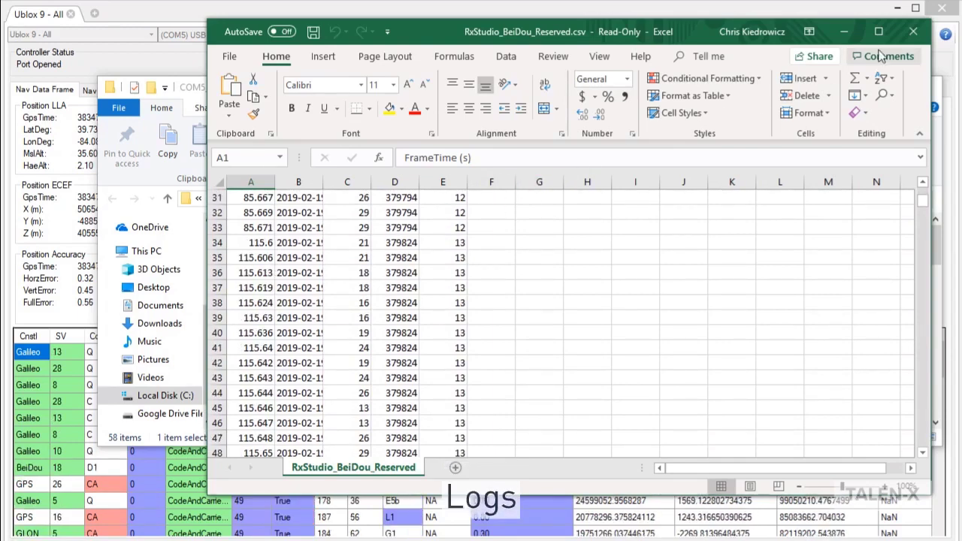
pyautogui.click(913, 32)
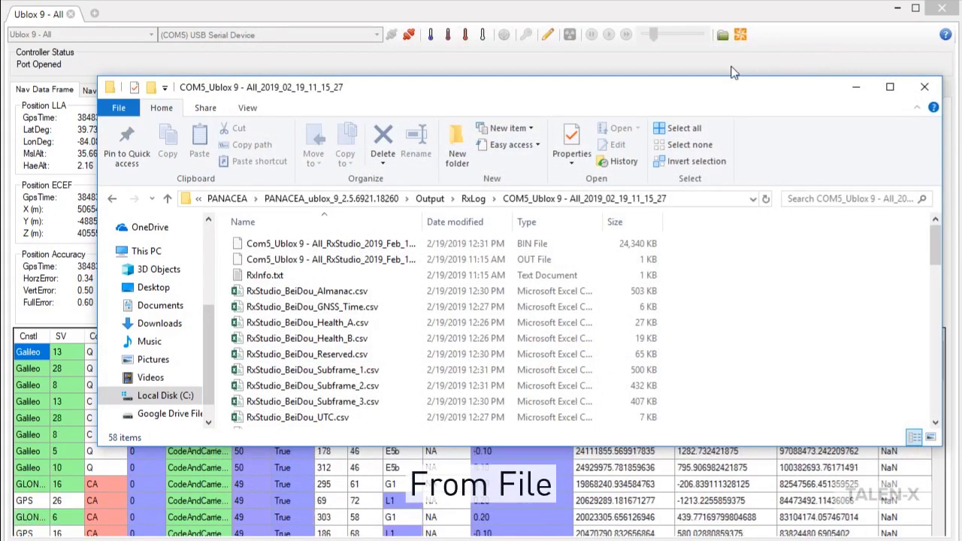
# Close the log folder, disconnect the live receiver and set the data source to From File.
pyautogui.click(393, 248)
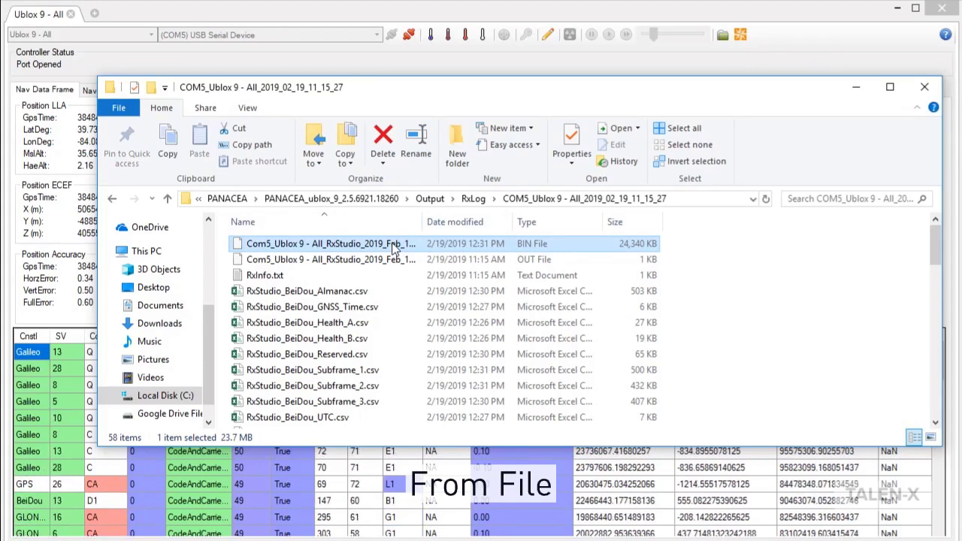
pyautogui.click(924, 86)
pyautogui.click(408, 34)
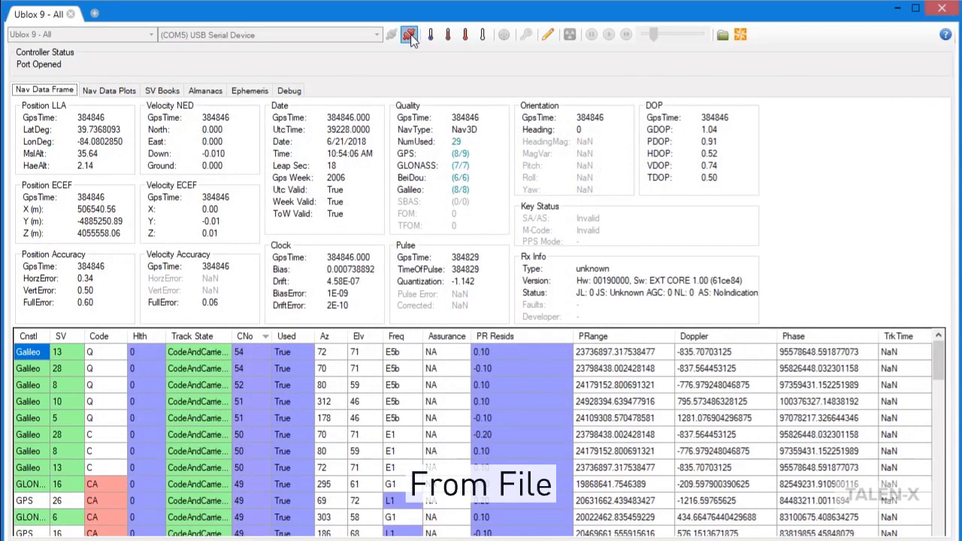
pyautogui.click(378, 34)
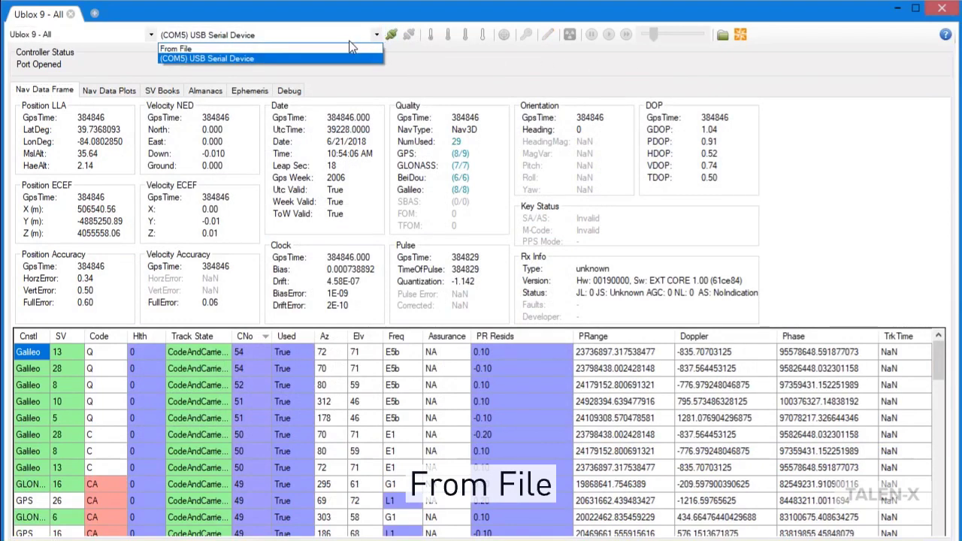
pyautogui.click(322, 48)
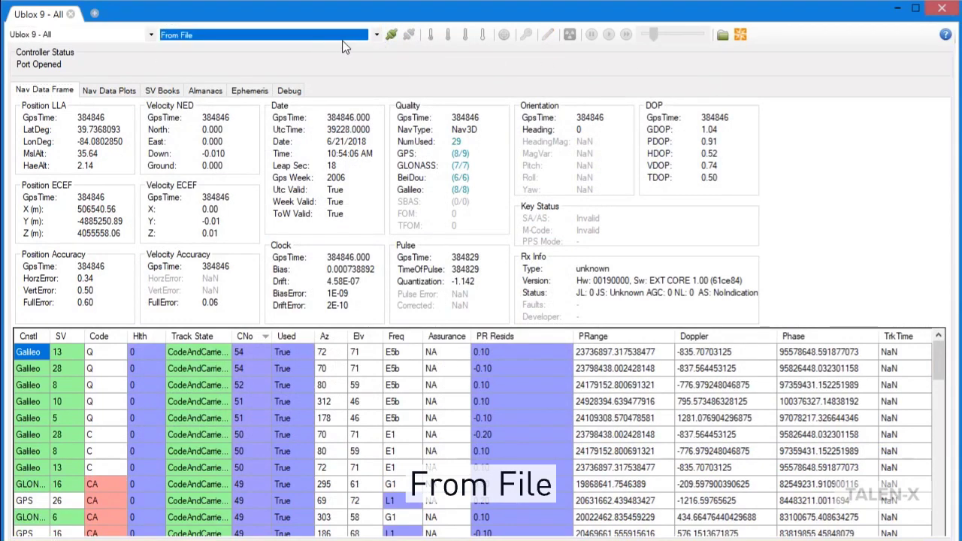
# Load Com6_Ublox_RxStudio_2019_Feb_14_14_33_55.bin for replay.
pyautogui.click(391, 35)
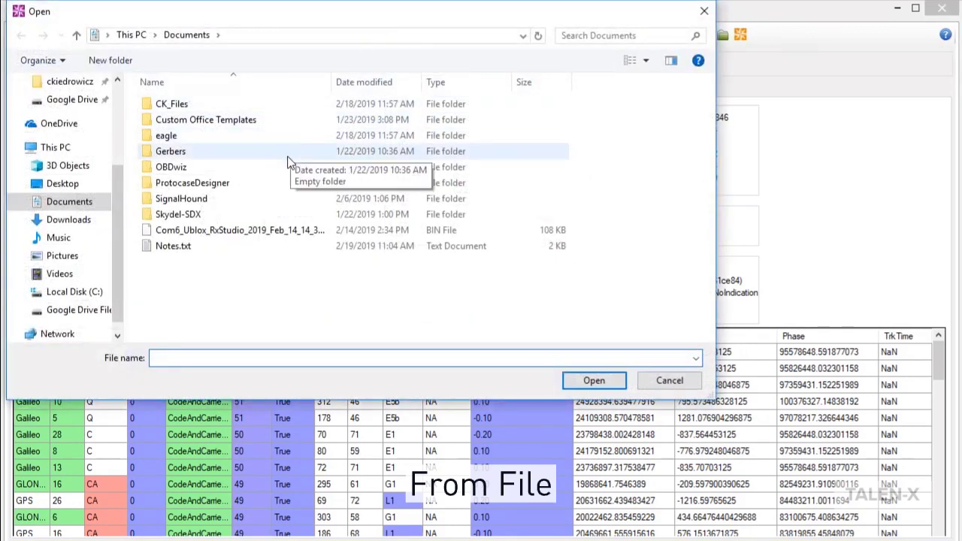
pyautogui.click(258, 232)
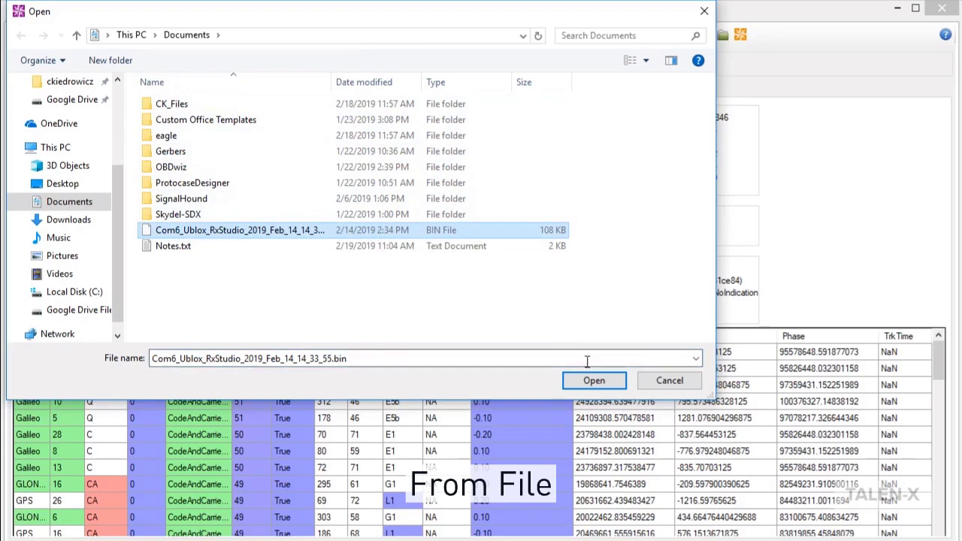
pyautogui.click(607, 384)
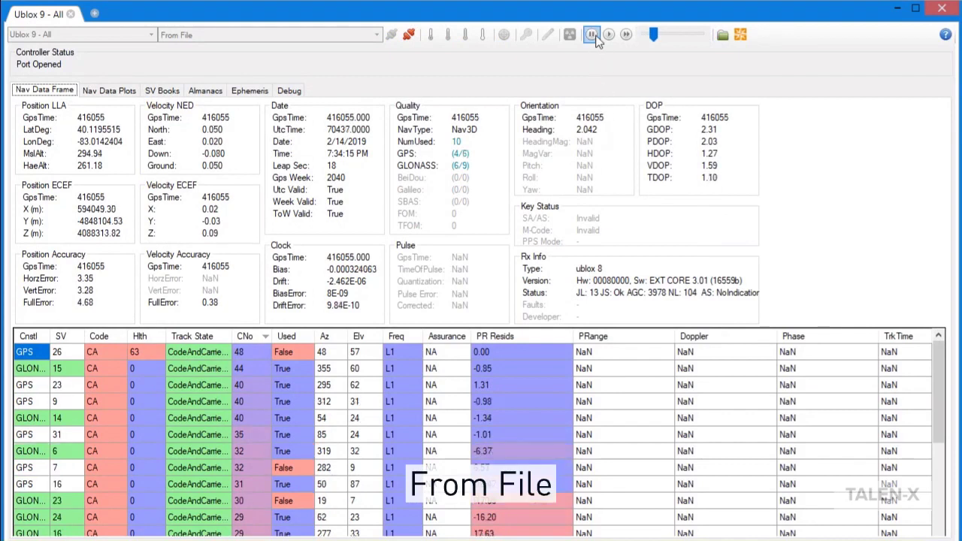
# Pause, resume and fast-forward the file replay, then pause it again.
pyautogui.click(592, 36)
pyautogui.click(609, 35)
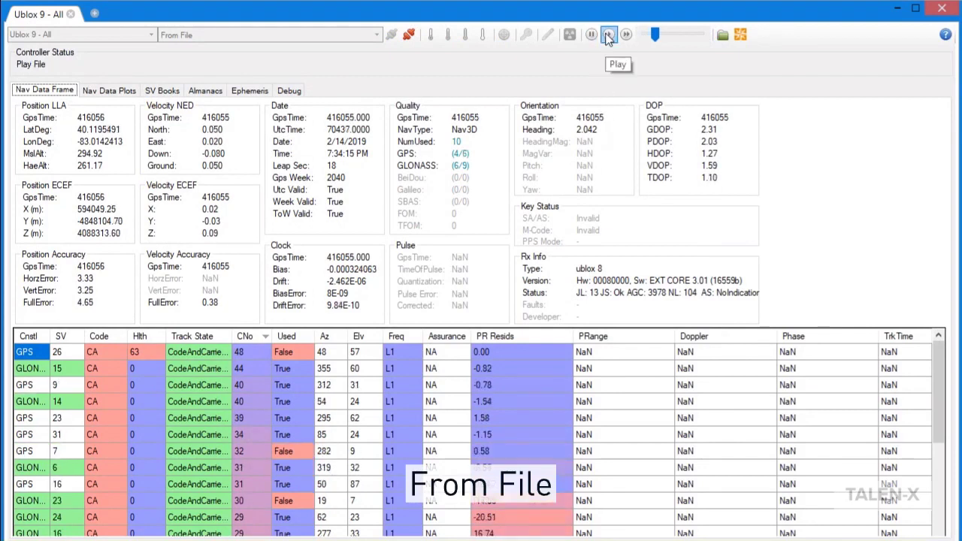
pyautogui.click(624, 36)
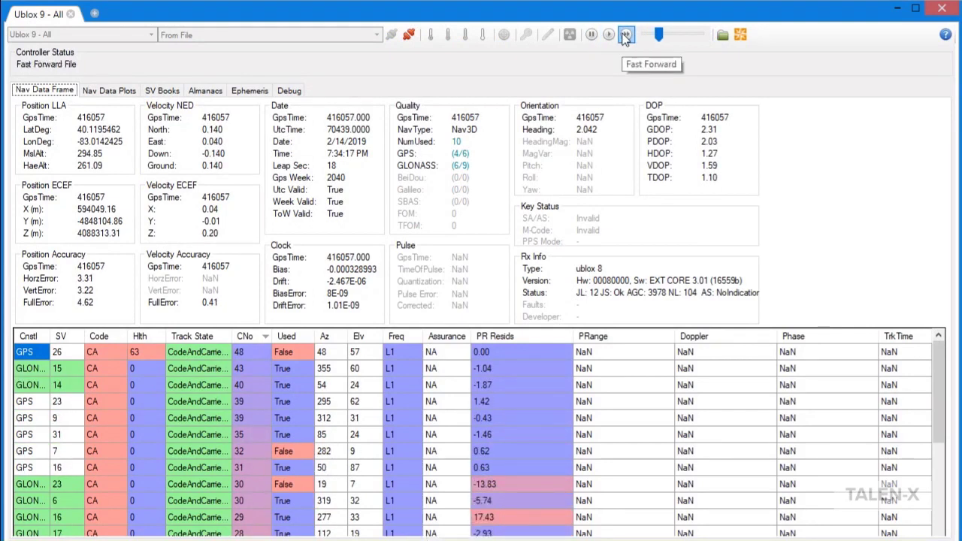
pyautogui.click(592, 36)
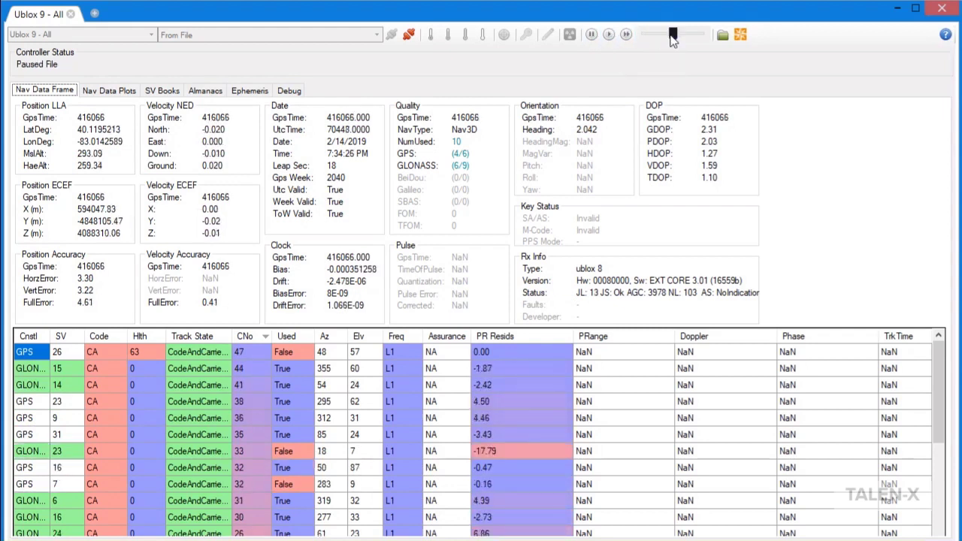
# Lower the replay speed, play and fast-forward again, then restart the replay from the file's beginning.
pyautogui.moveTo(672, 35)
pyautogui.mouseDown()
pyautogui.moveTo(654, 37)
pyautogui.moveTo(691, 38)
pyautogui.mouseUp()
pyautogui.click(610, 35)
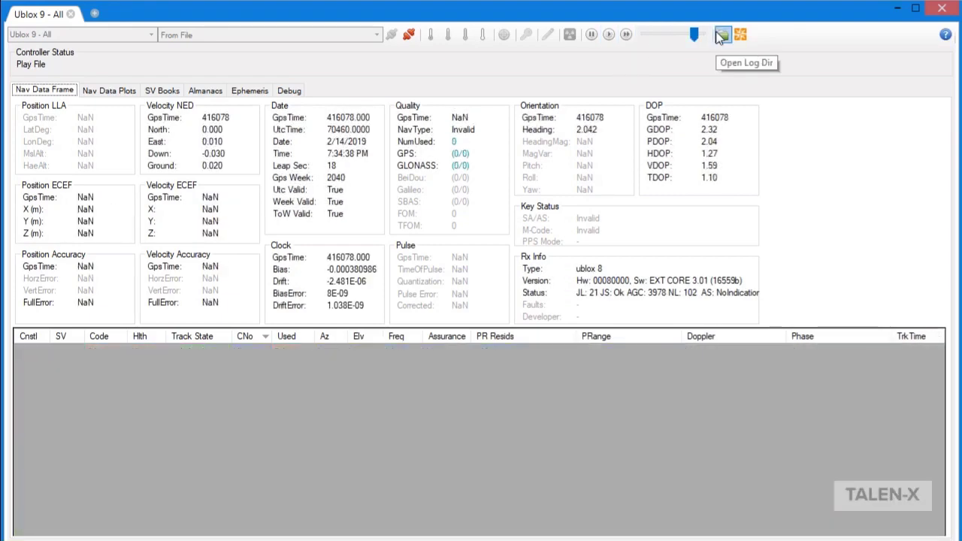
pyautogui.click(626, 35)
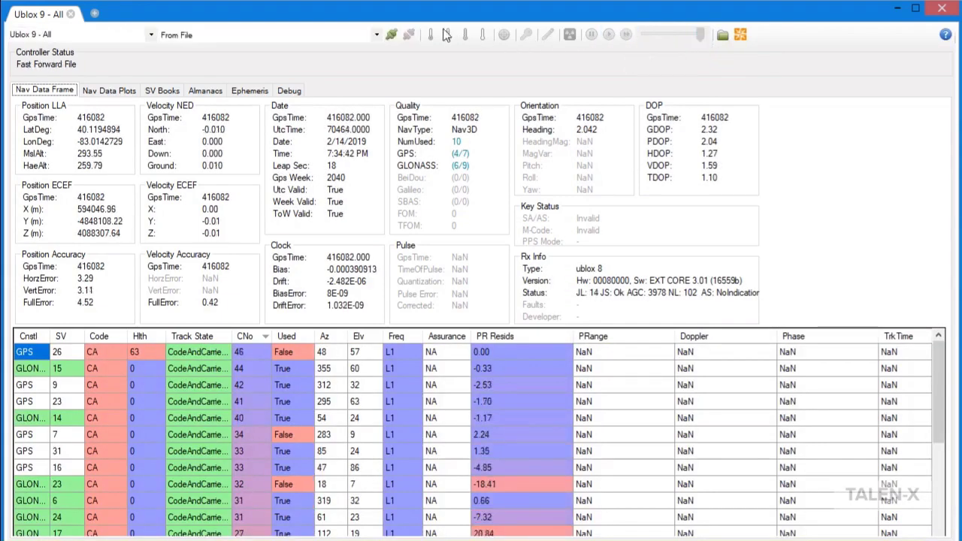
pyautogui.click(392, 35)
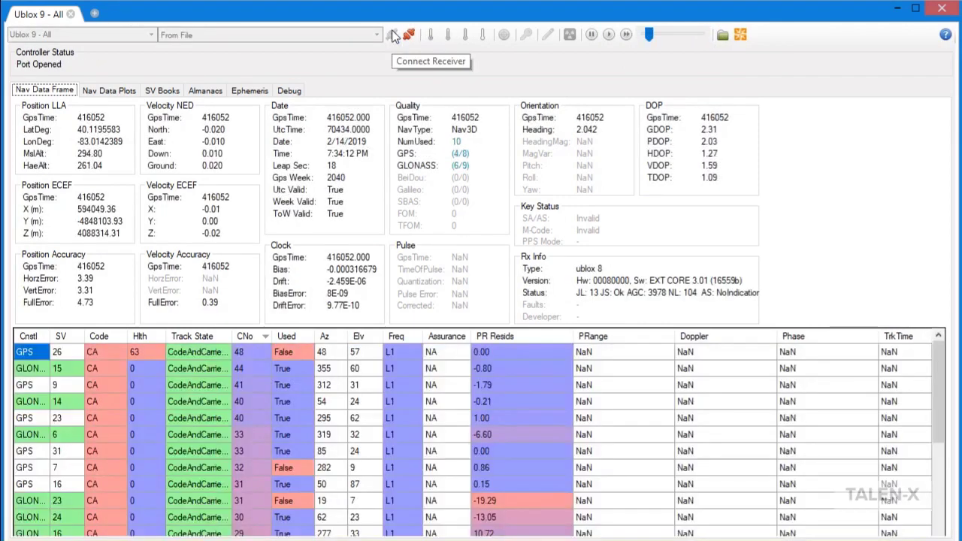
pyautogui.click(393, 36)
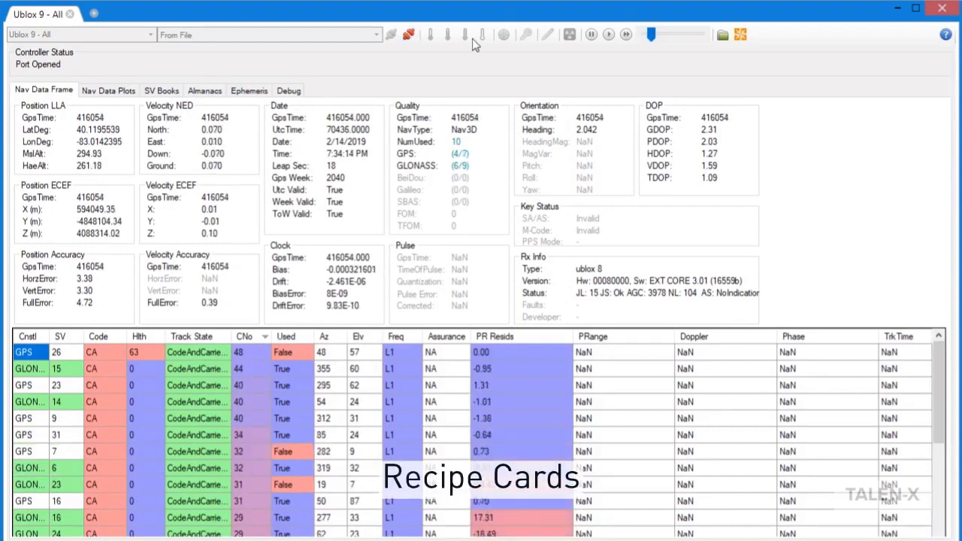
pyautogui.click(945, 35)
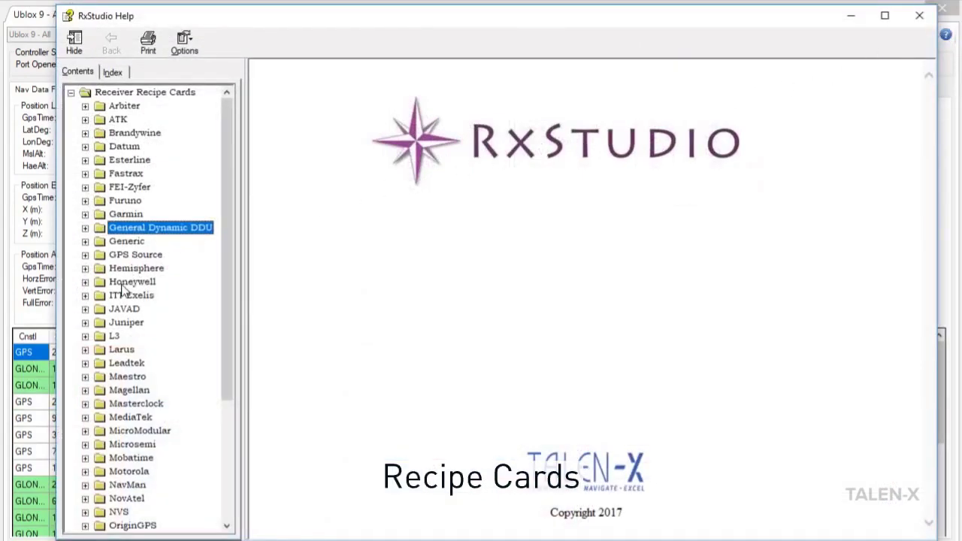
pyautogui.click(85, 310)
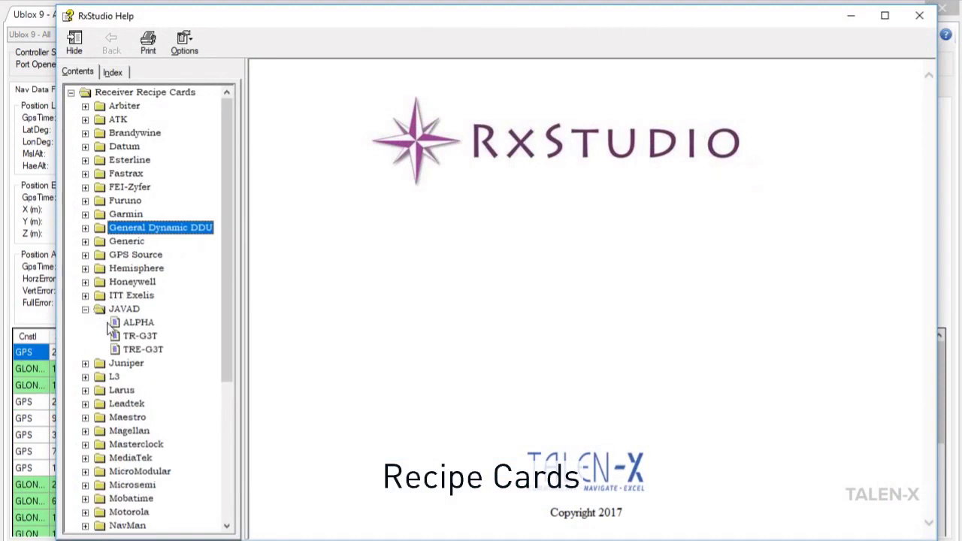
pyautogui.click(134, 351)
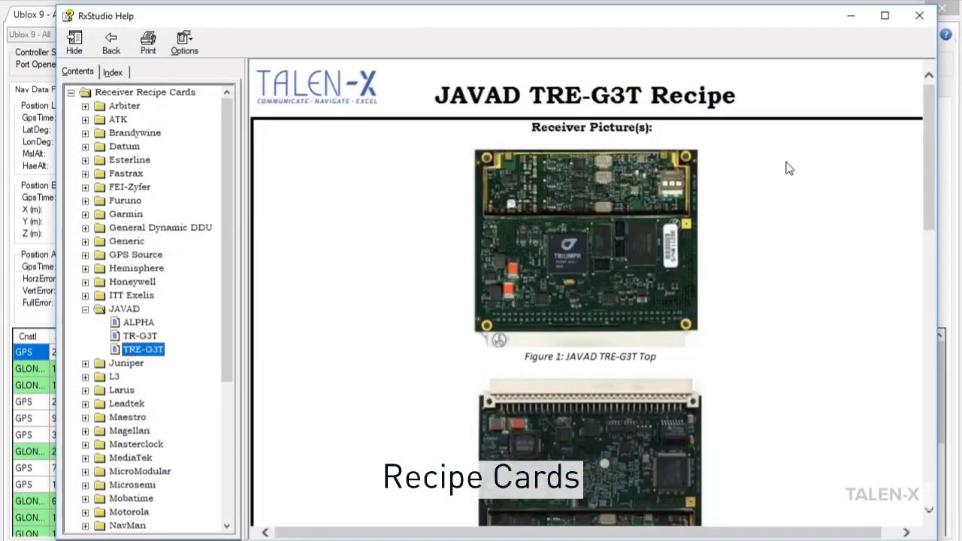
pyautogui.moveTo(932, 130); pyautogui.dragTo(914, 387)
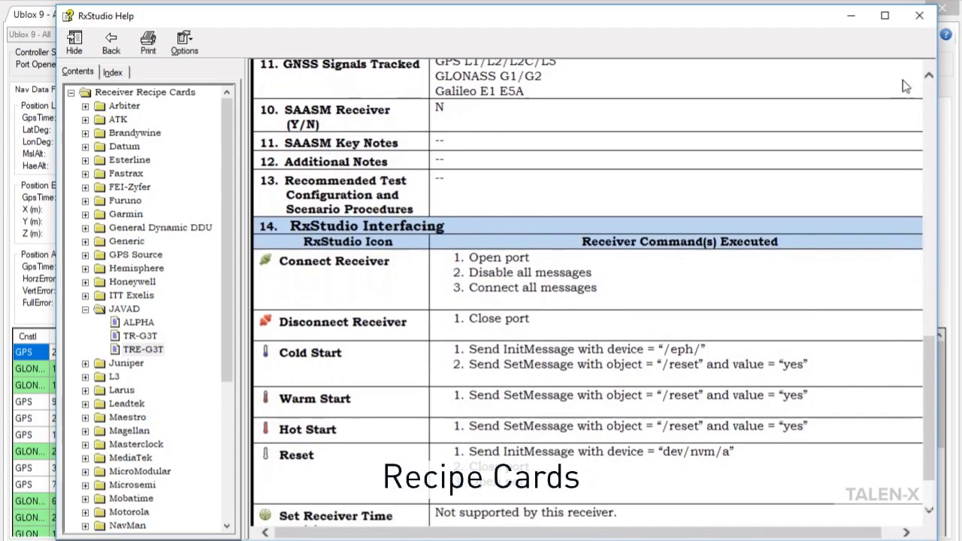
pyautogui.click(919, 15)
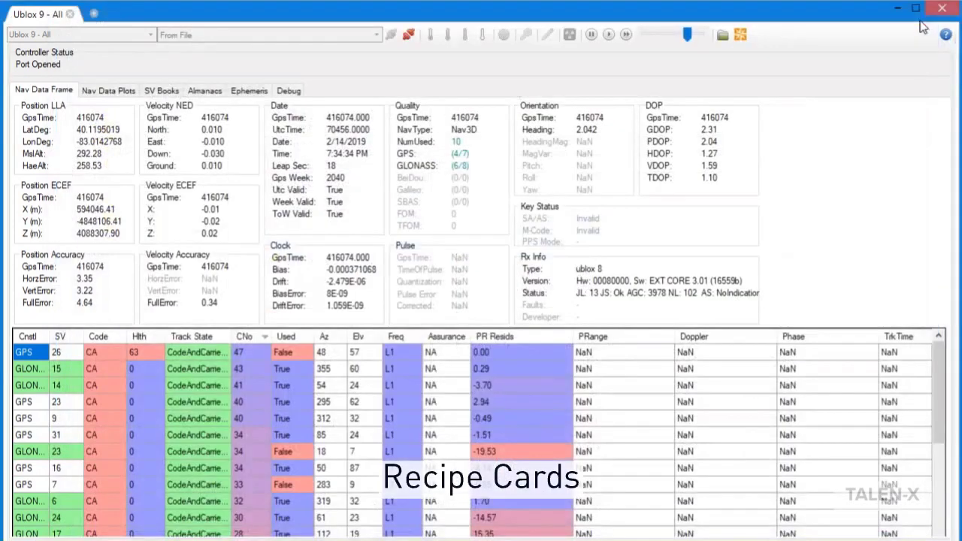
# Return to the live COM5 USB Serial Device and show the Number Used/Locked plot in Panorama.
pyautogui.click(392, 36)
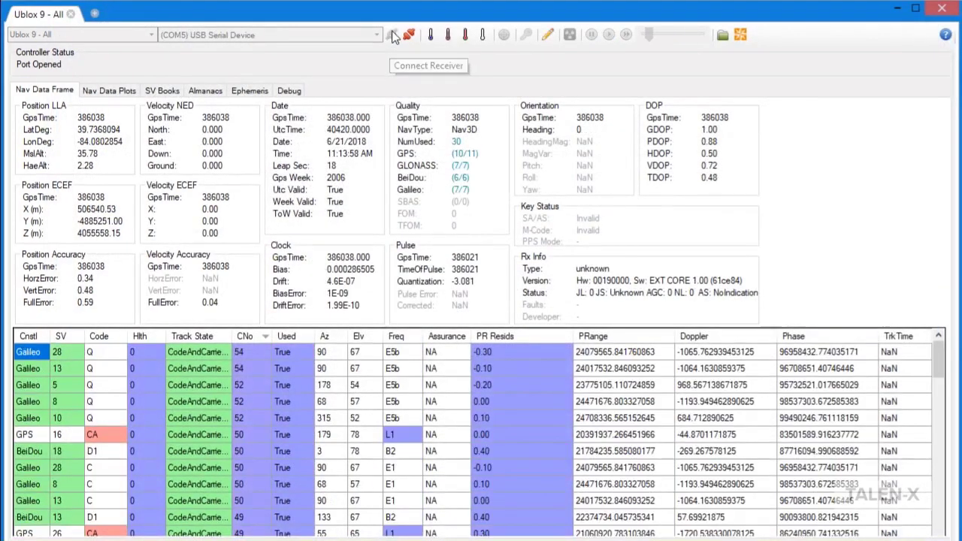
pyautogui.click(740, 35)
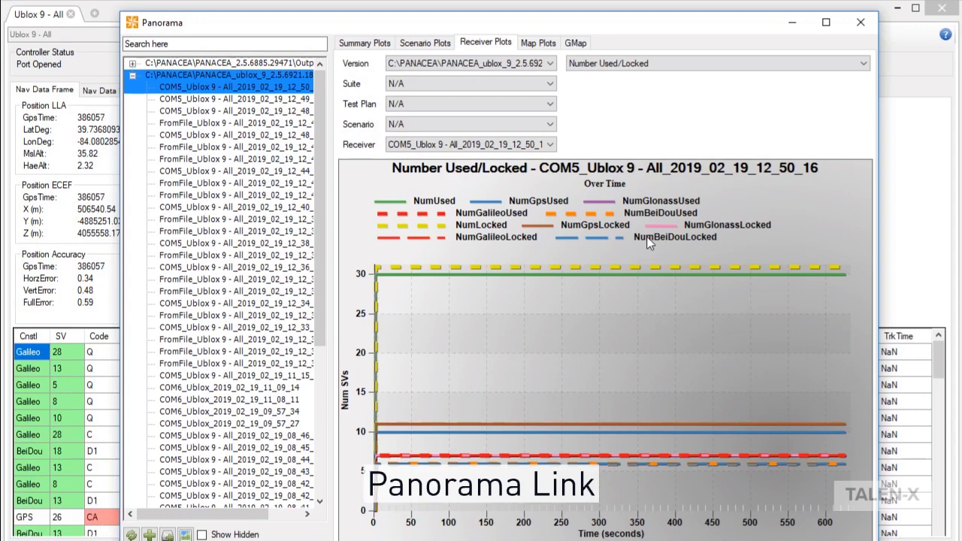
# Close Panorama to return to RX Studio's live Nav3D fix and satellite table.
pyautogui.click(860, 22)
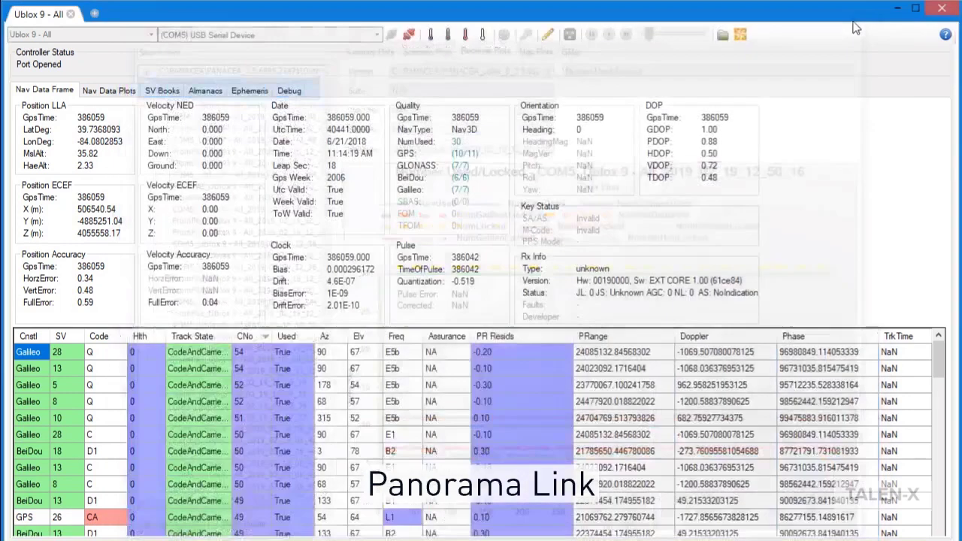